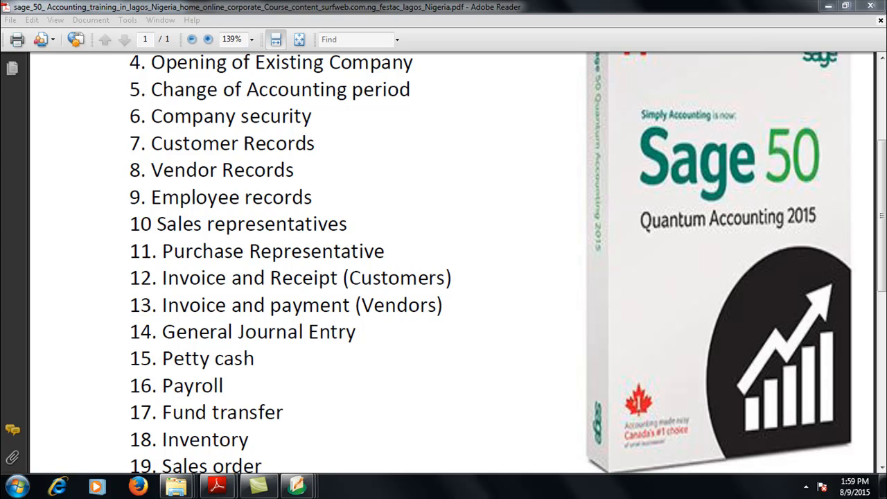
- Read through the Sage 50 training course outline, from company setup through the final project topic
left_click(881, 59)
left_click(881, 59)
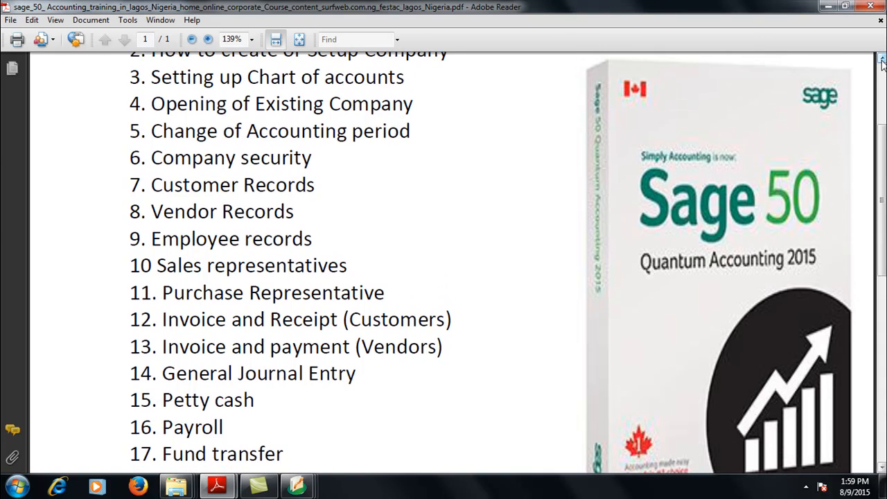
left_click(879, 459)
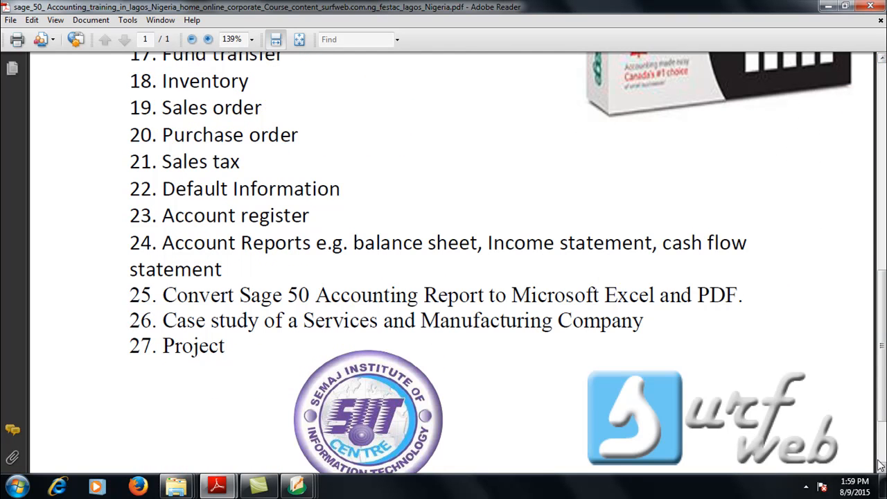
left_click(881, 60)
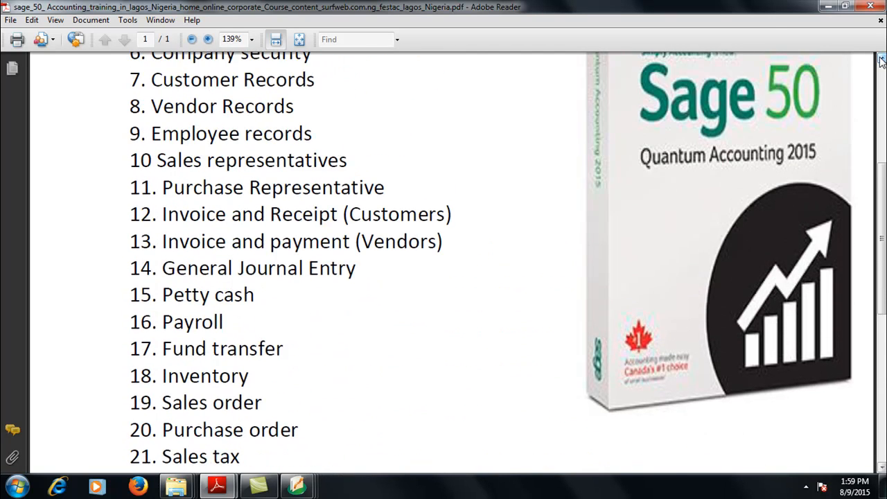
left_click(880, 61)
left_click(881, 61)
left_click(881, 61)
left_click(881, 61)
left_click(881, 61)
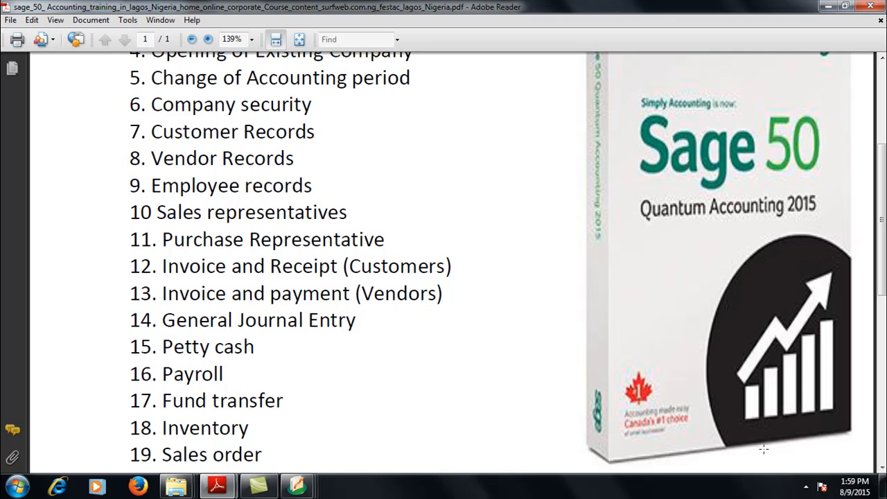
left_click(882, 467)
left_click(881, 468)
left_click(881, 468)
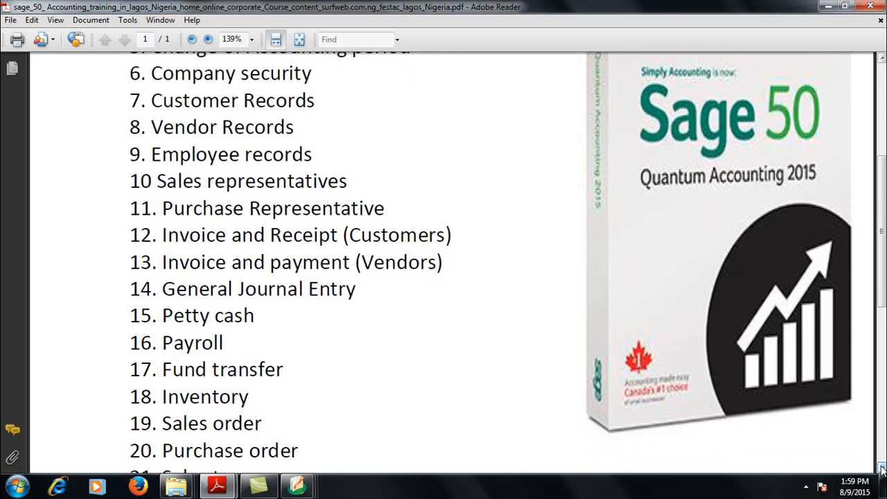
left_click(881, 467)
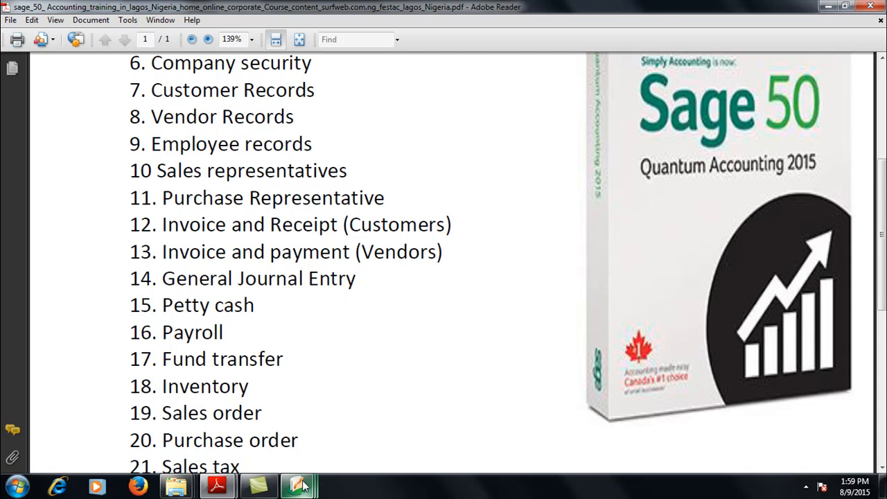
- Switch to Sage 50 Accounting, closing the open Customer Ledgers and Maintain Customers/Prospects windows
mouse_move(301, 485)
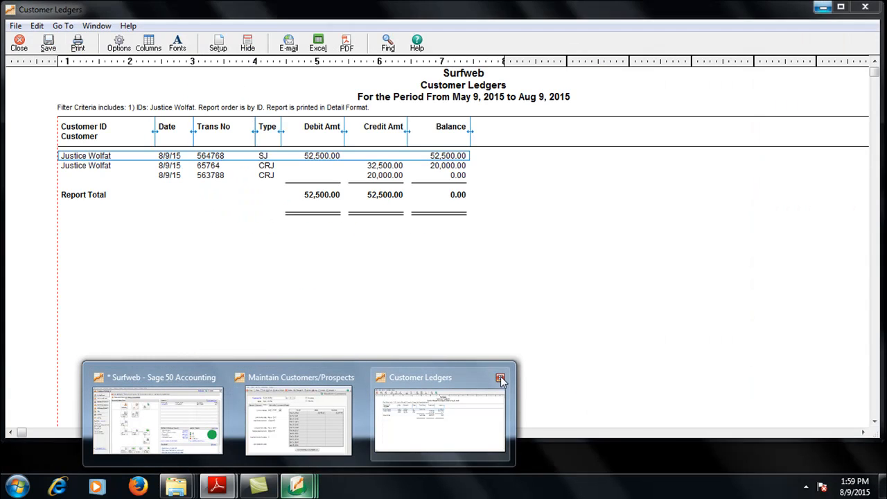
left_click(500, 378)
left_click(429, 377)
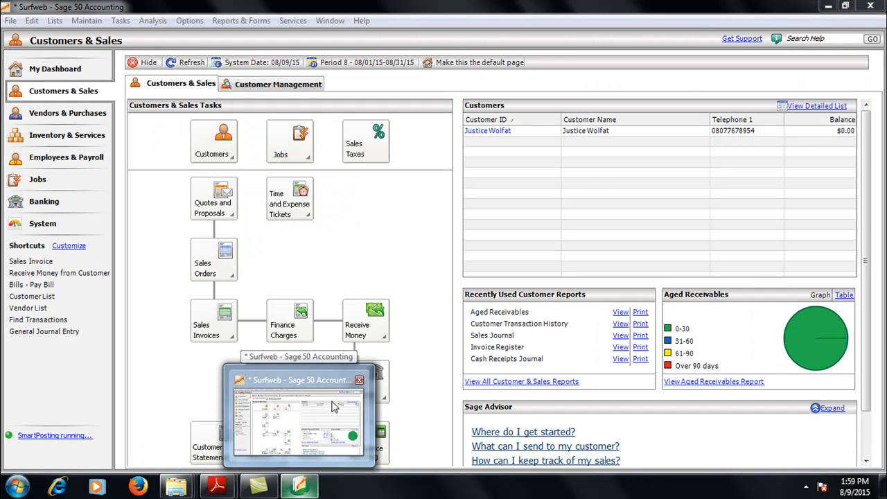
left_click(326, 409)
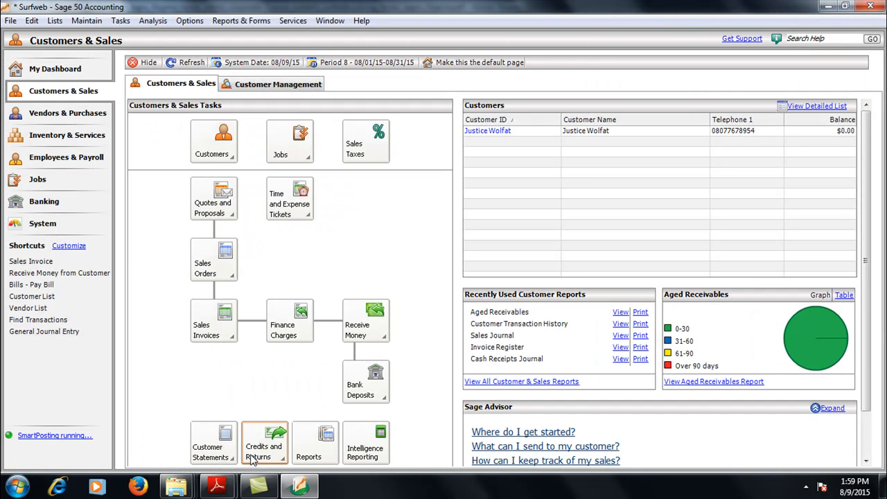
- Open the vendor record for Hostgator Limited in Maintain Vendors and shift its window toward the middle of the screen
left_click(84, 21)
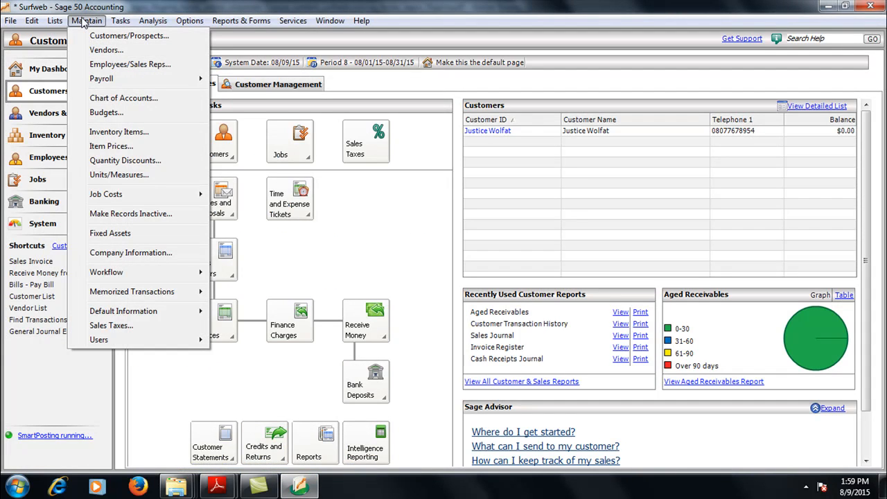
left_click(101, 50)
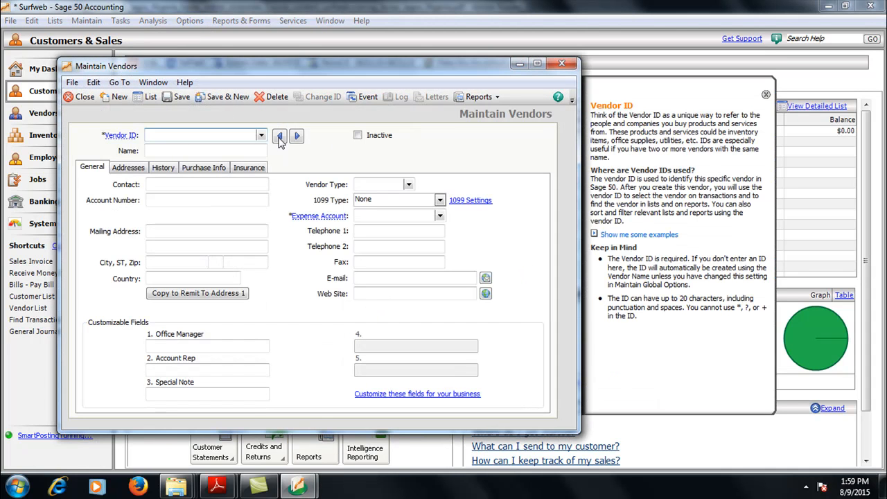
left_click(261, 136)
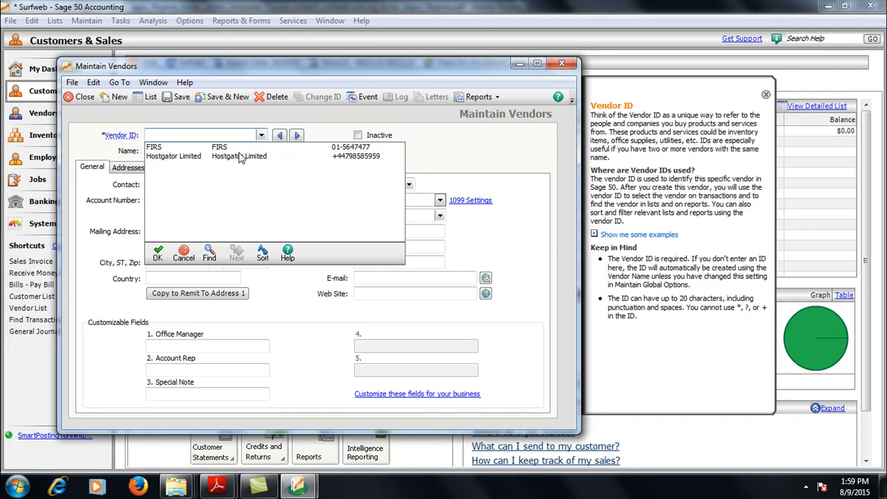
left_click(235, 157)
double_click(236, 157)
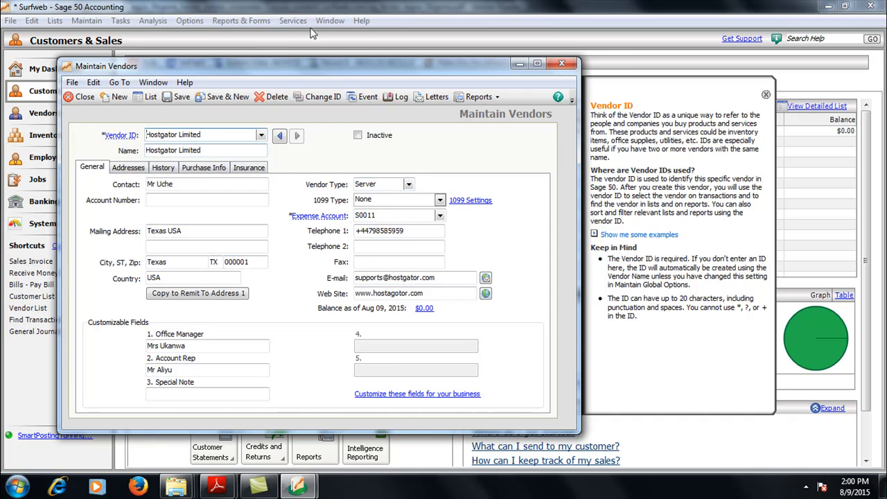
left_click_drag(232, 63, 292, 83)
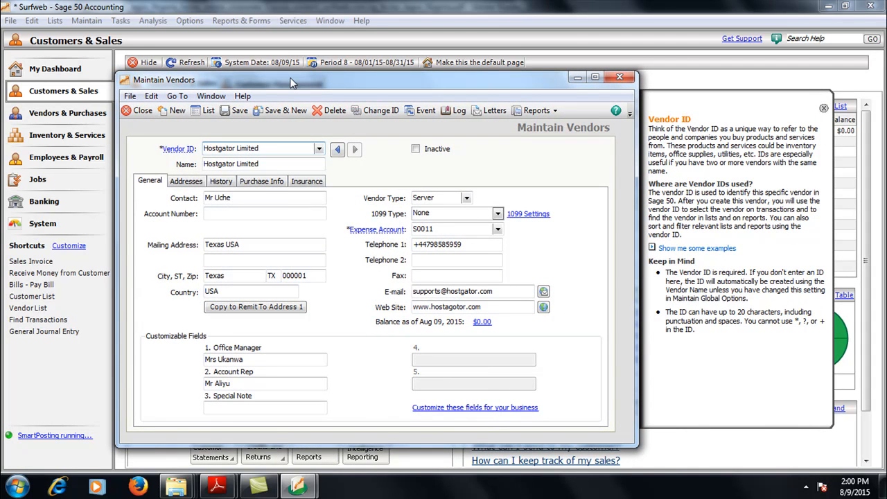
mouse_move(291, 82)
left_mouse_down()
mouse_move(338, 72)
mouse_move(293, 75)
left_mouse_up()
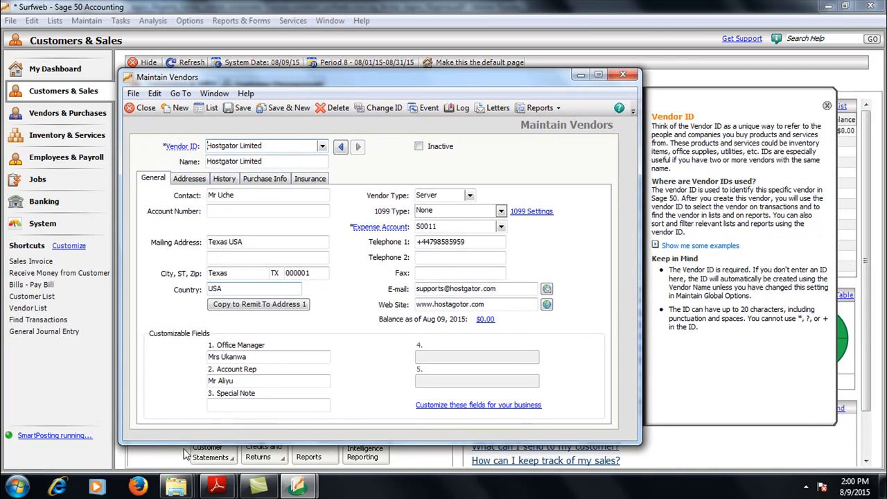
- Open the Windows Calculator and place it over the vendor record
left_click(17, 487)
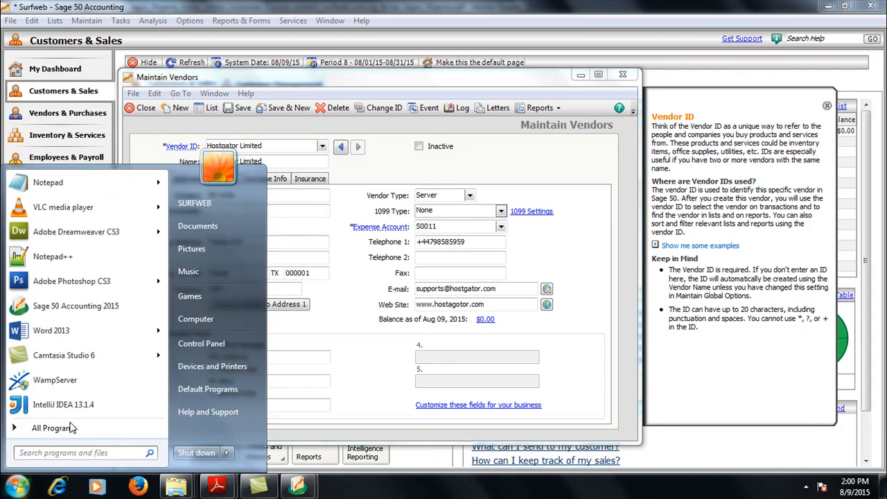
type("cal")
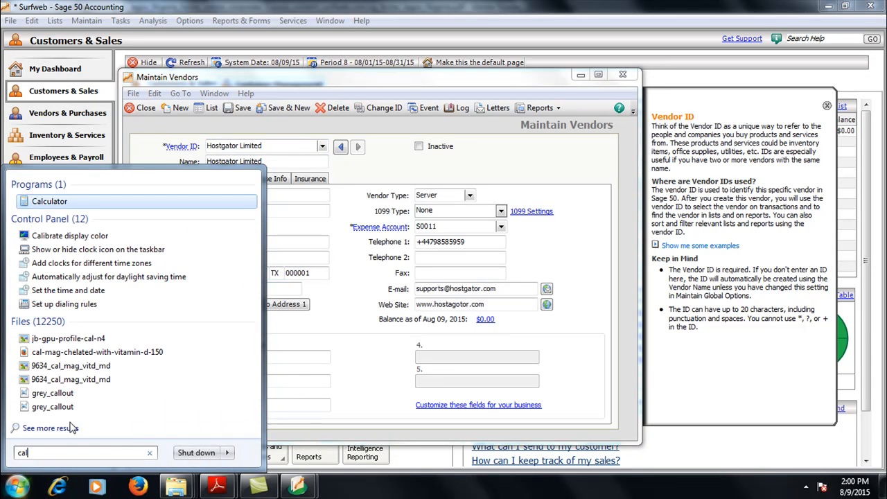
left_click(41, 201)
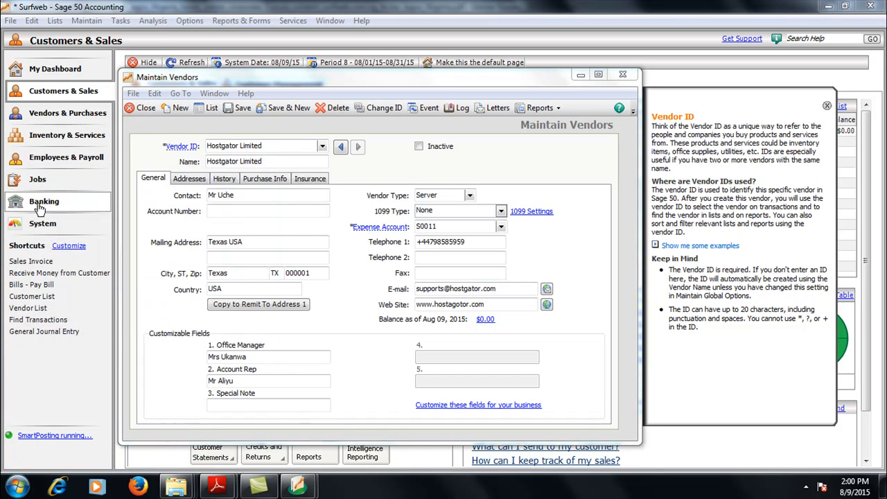
left_click_drag(154, 92, 343, 195)
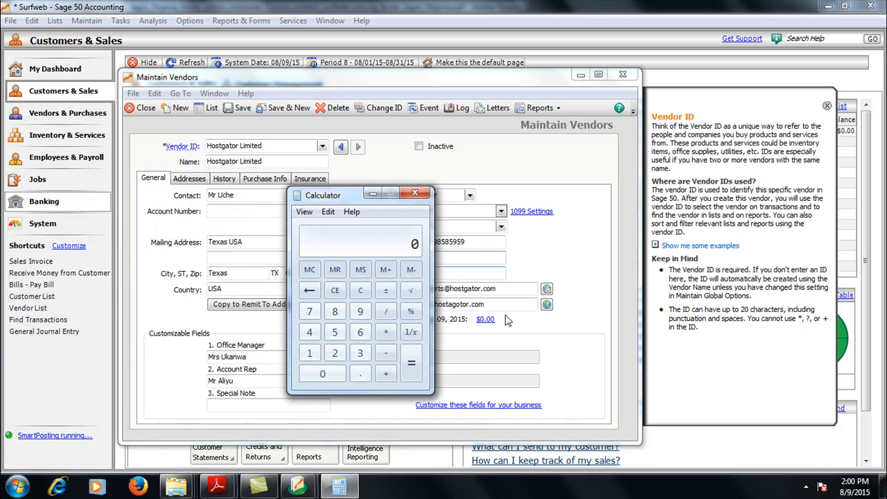
- Multiply 100 by 220 in the Calculator, then close it
left_click(310, 354)
left_click(321, 374)
left_click(321, 374)
left_click(394, 332)
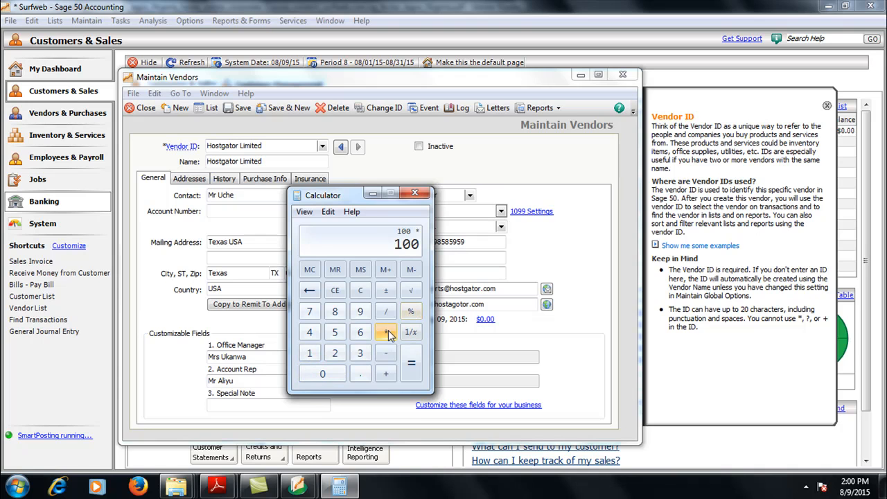
left_click(333, 354)
left_click(333, 354)
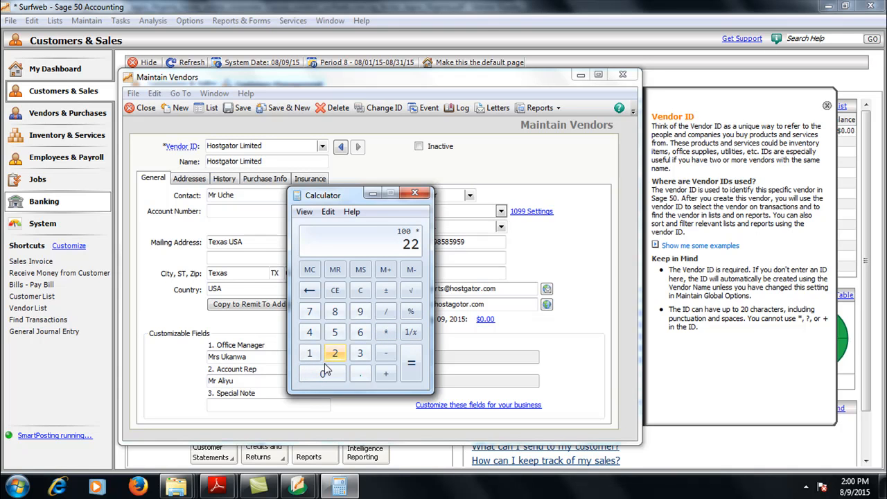
left_click(323, 375)
left_click(409, 365)
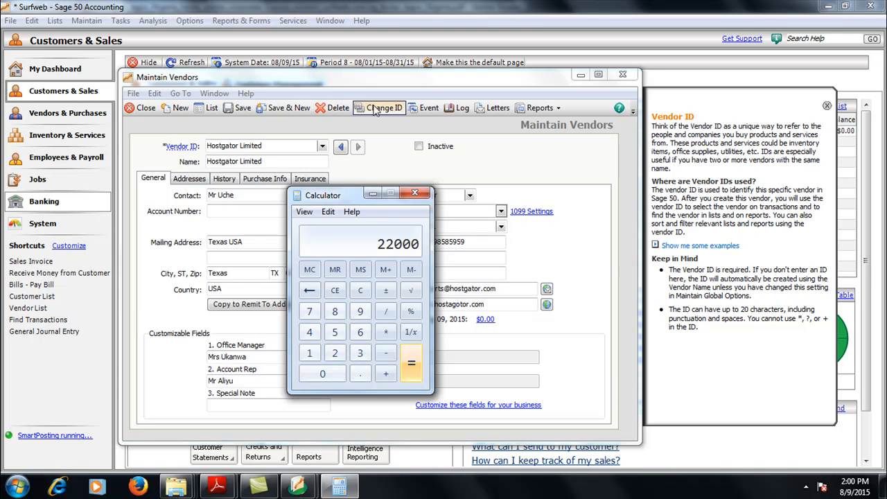
left_click(415, 194)
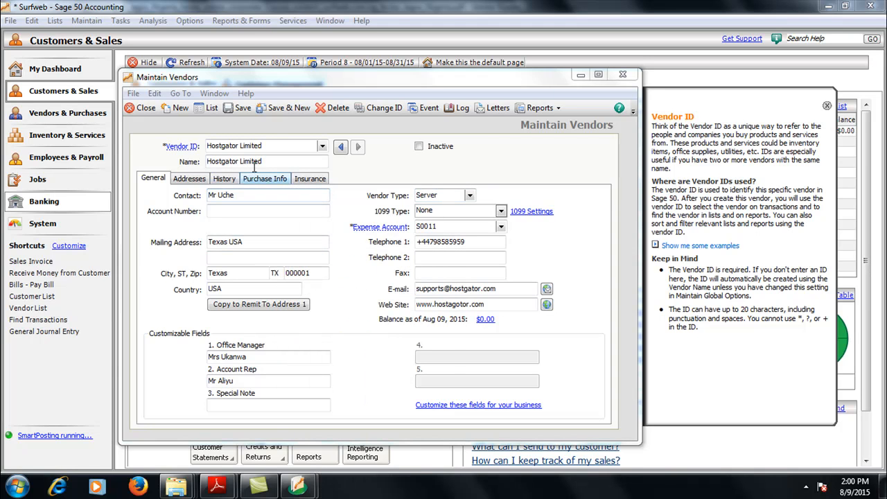
left_click_drag(195, 82, 217, 81)
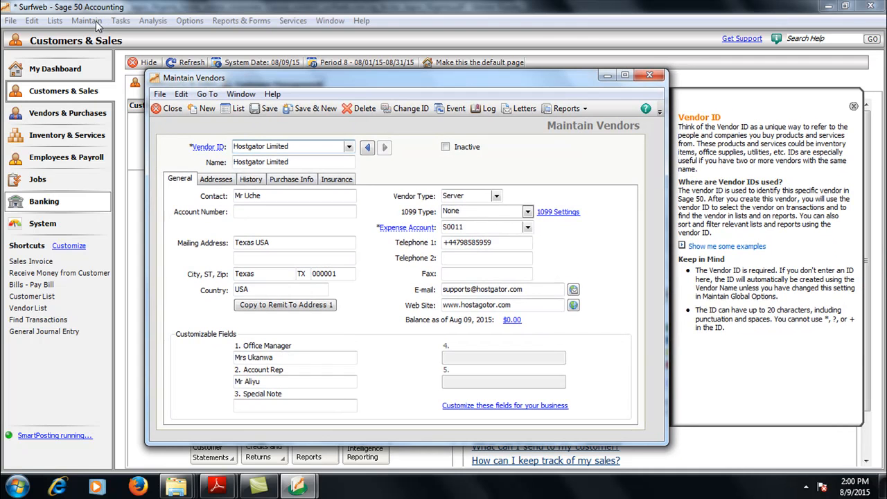
left_click(120, 20)
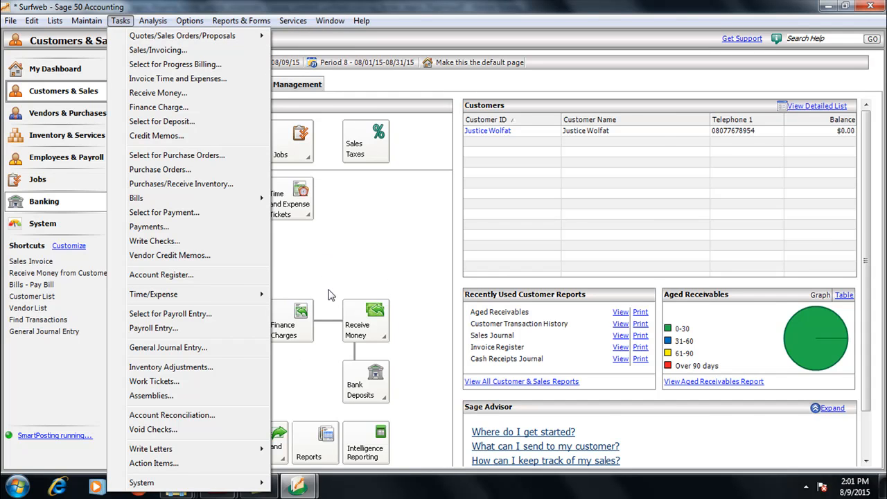
key("alt+Tab")
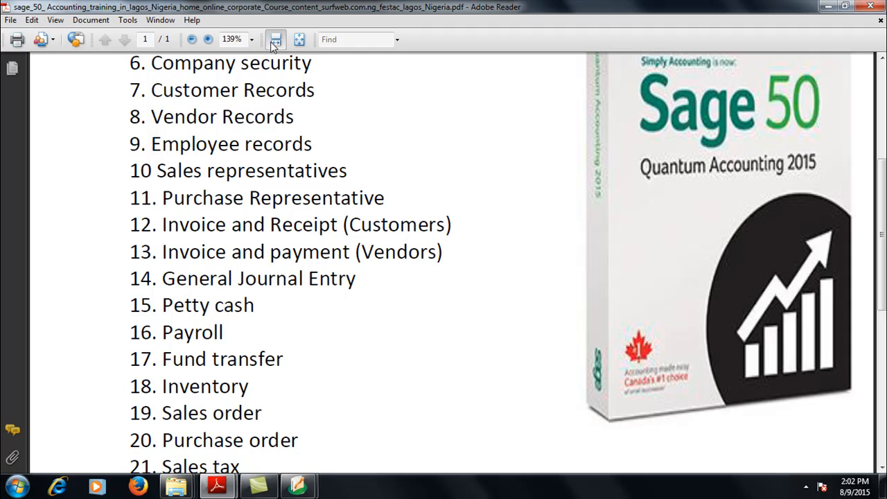
left_click(828, 7)
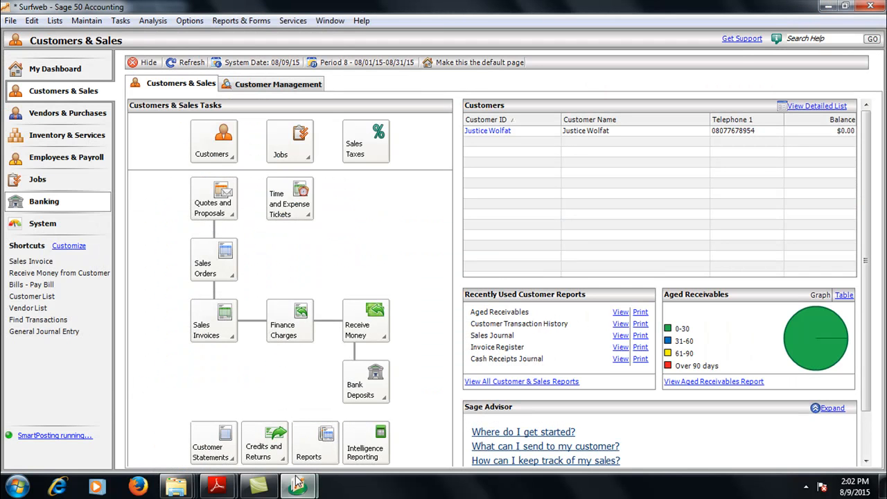
- Return to the Hostgator Limited vendor record and view its history of purchases and payments
mouse_move(296, 480)
mouse_move(313, 419)
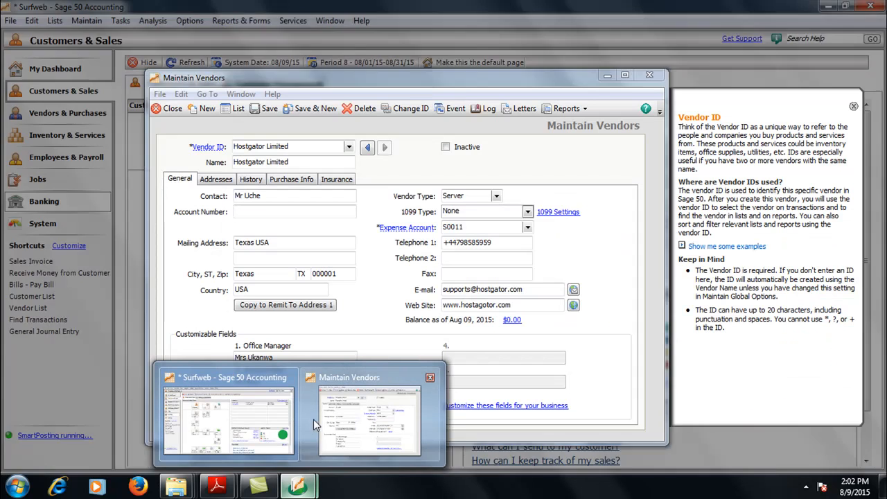
left_click(345, 419)
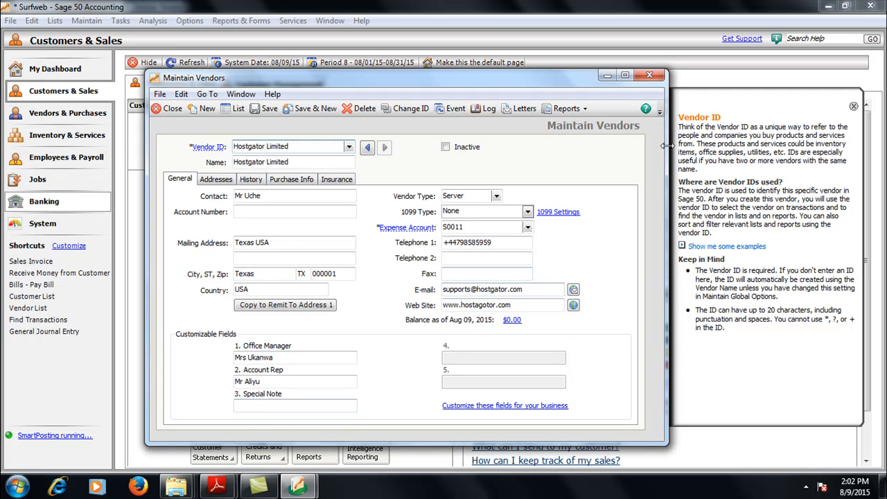
left_click(252, 180)
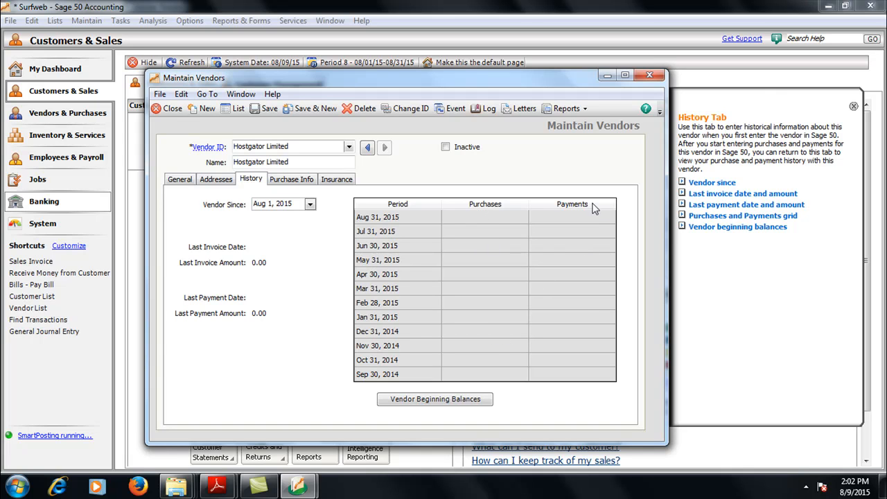
- Start a new purchase order with Hostgator Limited as the vendor
left_click(121, 22)
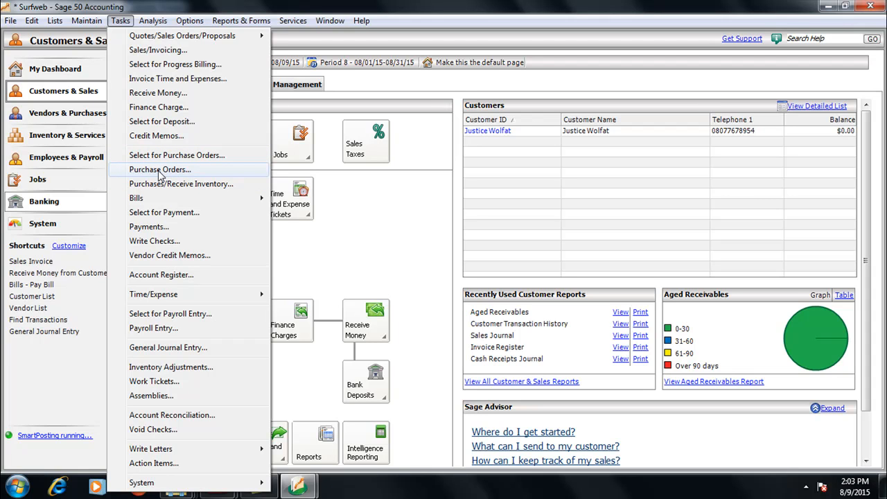
left_click(159, 169)
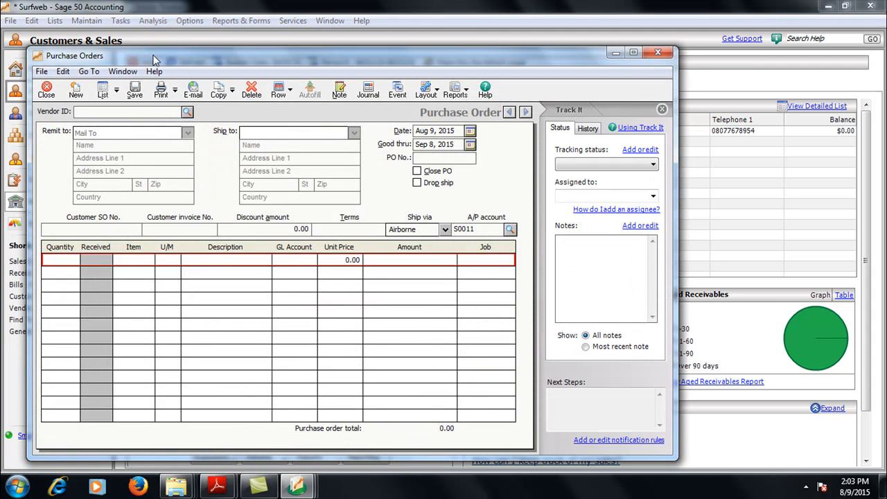
left_click(188, 112)
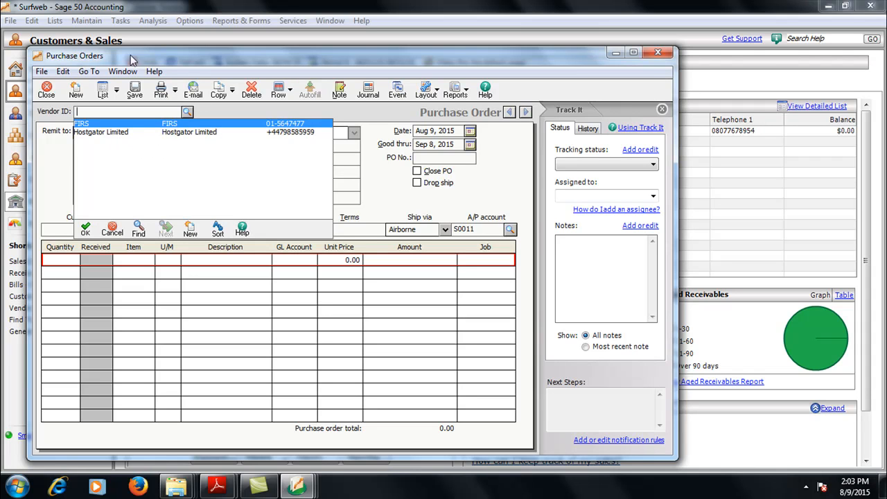
double_click(172, 137)
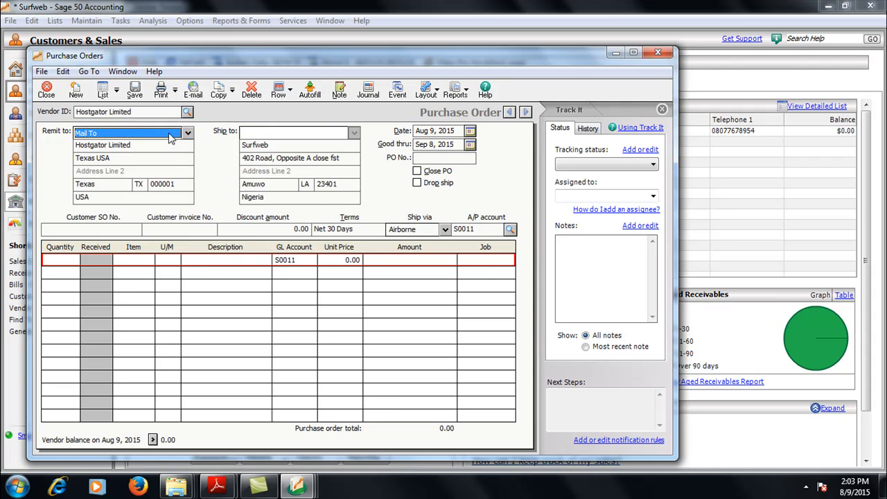
left_click_drag(286, 58, 338, 64)
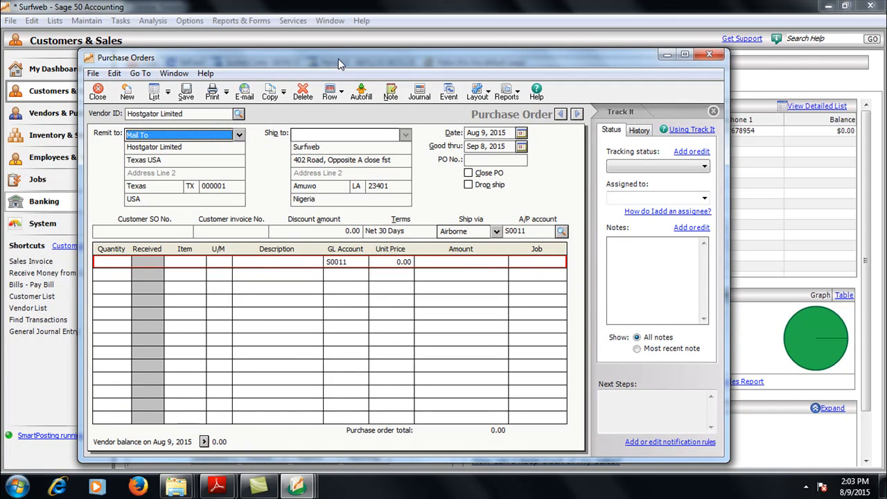
- Fill in the first purchase order line with the description "Monthly Renewal server" and an amount of 22,000
left_click(114, 265)
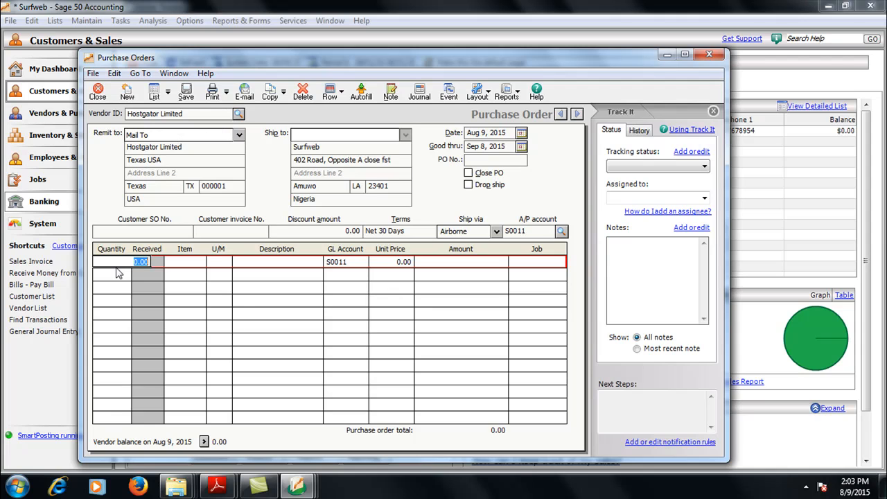
left_click(245, 261)
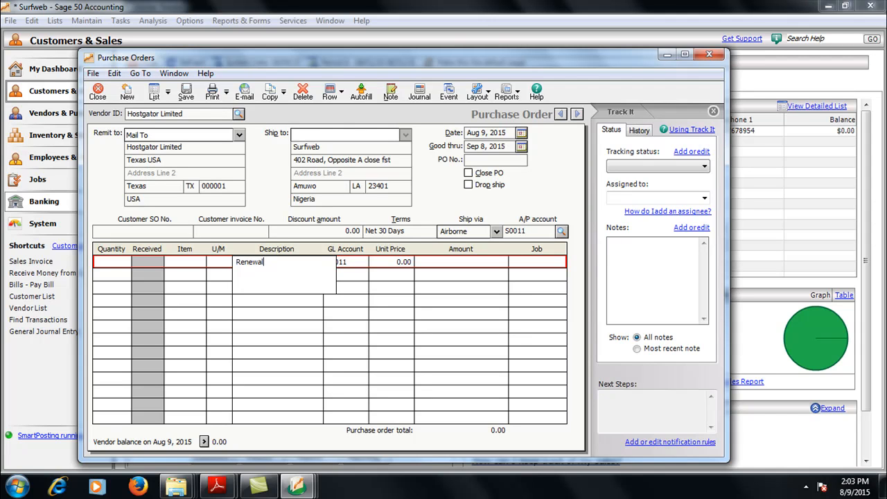
type("Monthly Renewal server")
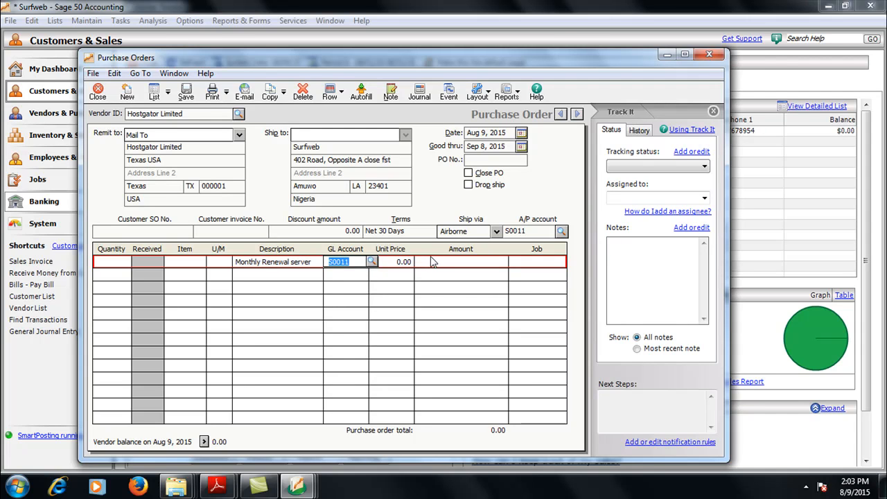
left_click(433, 262)
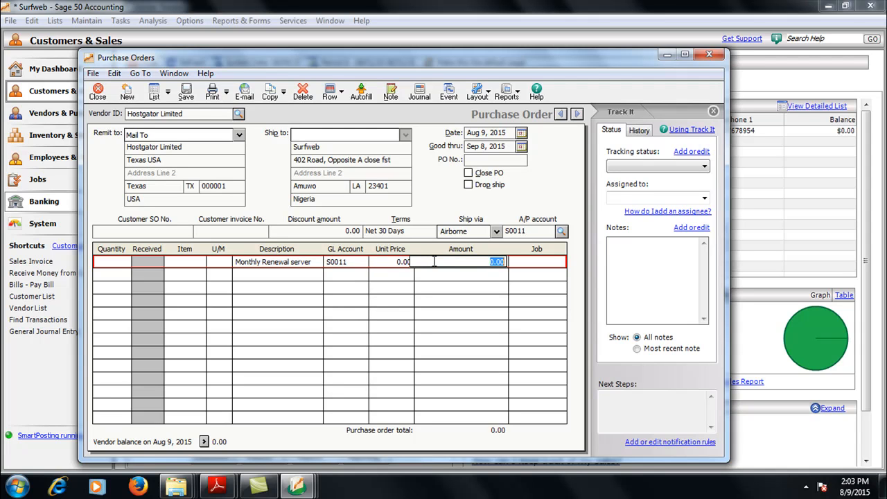
type("22000")
key("Tab")
- Enter the PO number, save the Hostgator Limited purchase order and close it
left_click(482, 159)
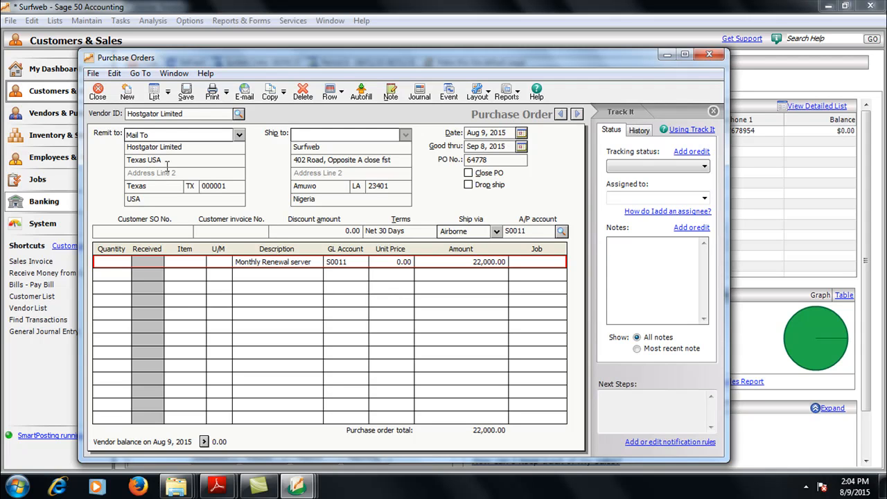
left_click(184, 101)
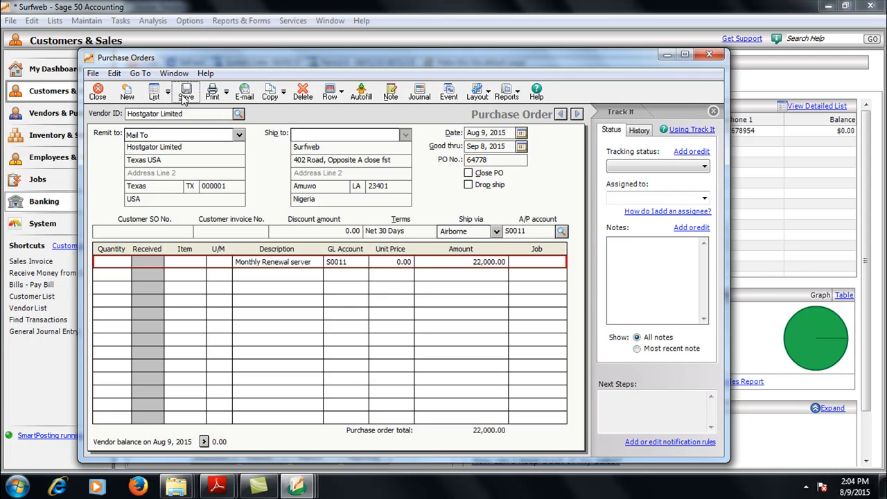
left_click(98, 93)
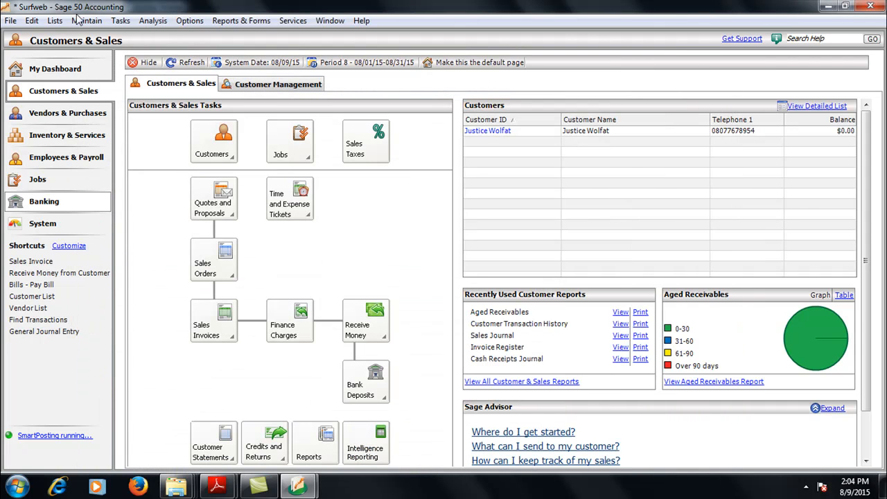
- Open the Hostgator Limited vendor record and check its addresses, general details and history of purchases and payments
left_click(75, 112)
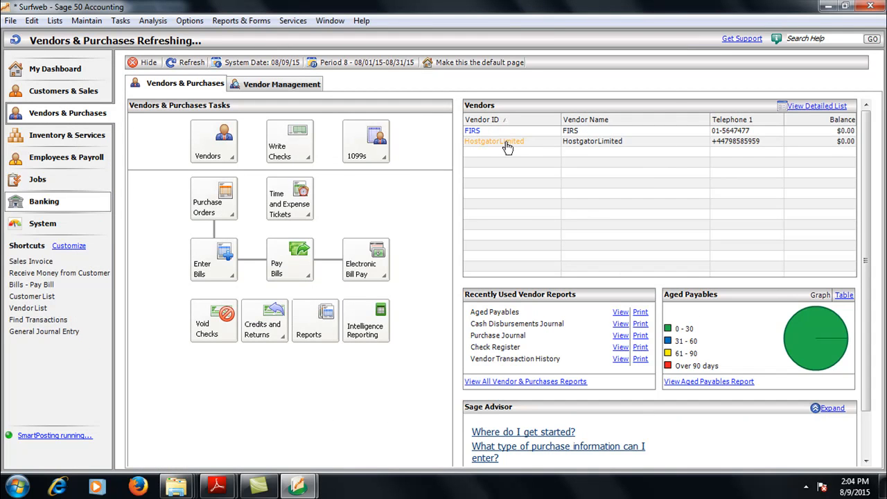
left_click(506, 144)
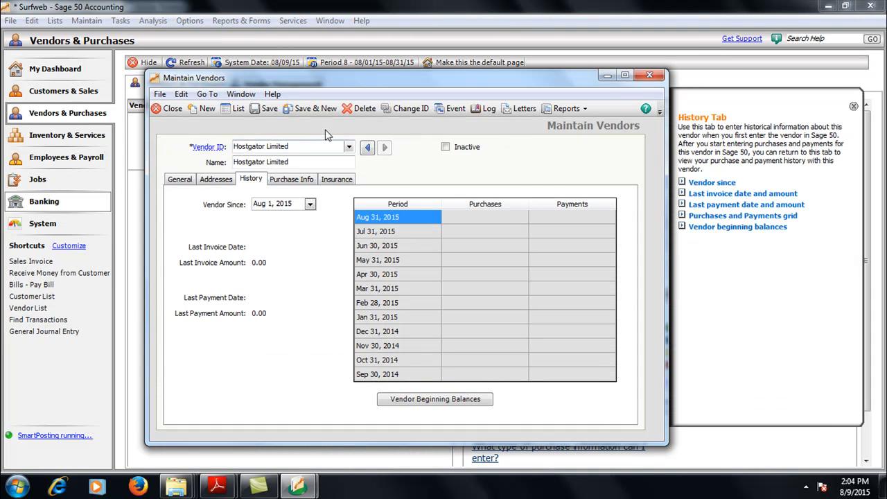
left_click(348, 149)
left_click(348, 149)
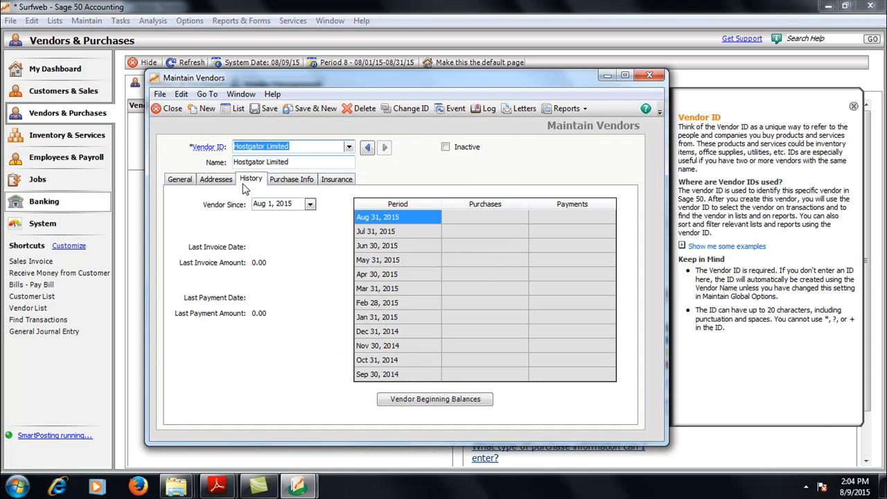
left_click(220, 182)
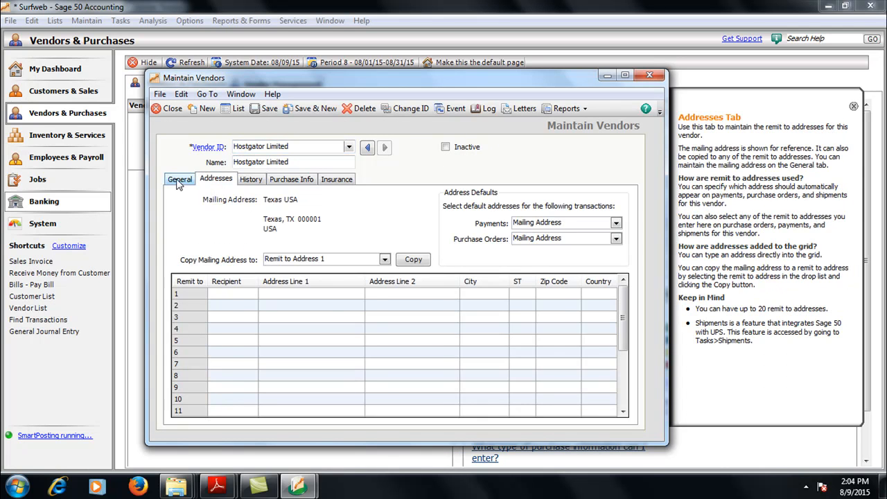
left_click(179, 182)
left_click(249, 180)
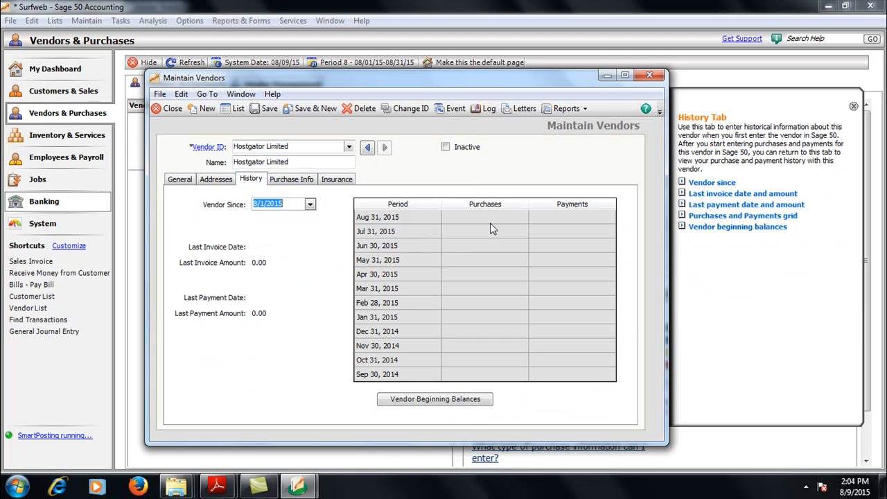
key("Tab")
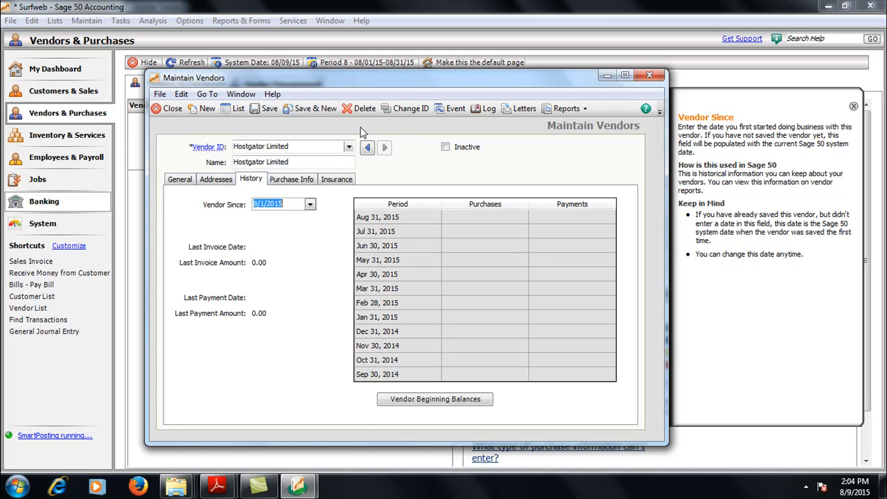
left_click(606, 76)
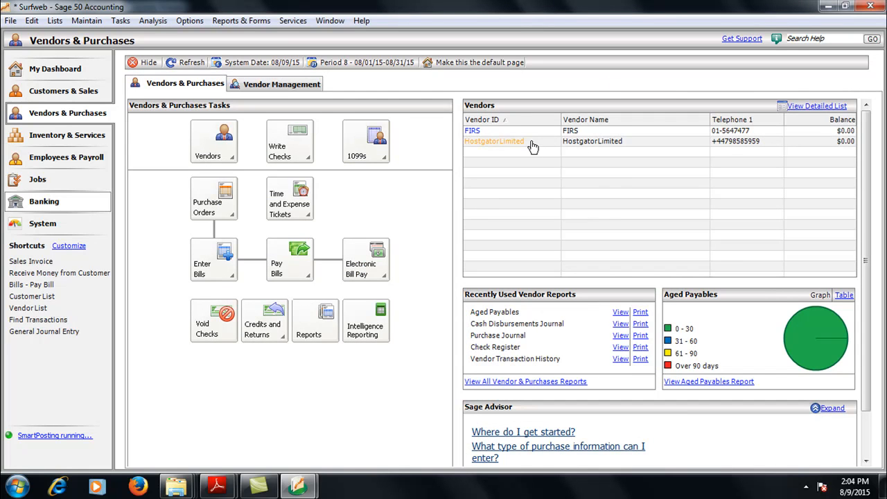
- Return to the Hostgator Limited vendor record and view its Purchase Order Register report
left_click(485, 142)
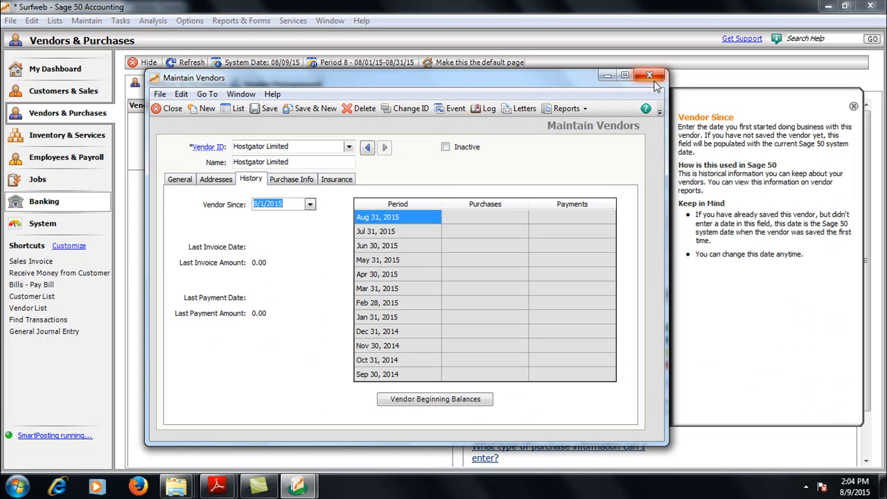
left_click(567, 108)
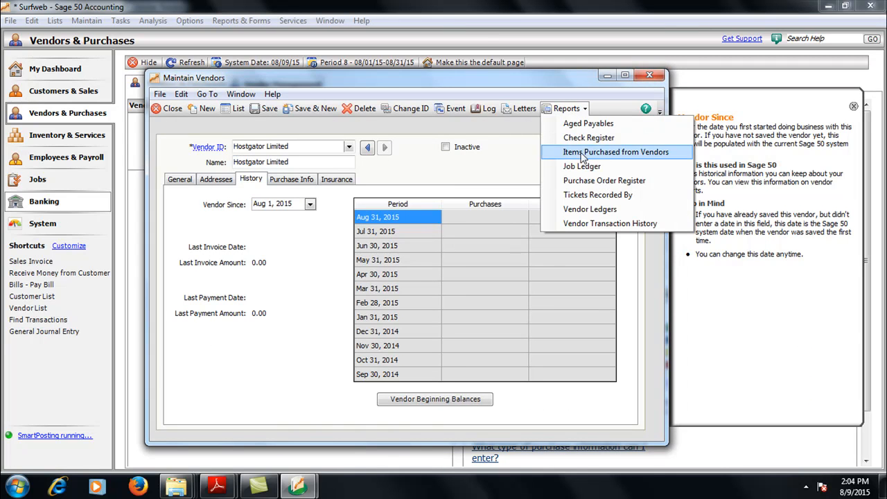
left_click(595, 180)
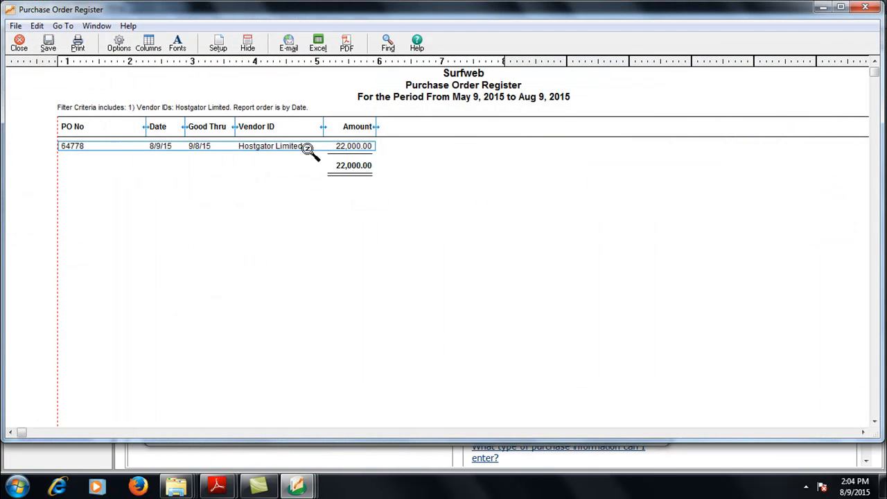
- Delete the Hostgator Limited purchase order listed in the register, then close the report and the vendor record
double_click(287, 148)
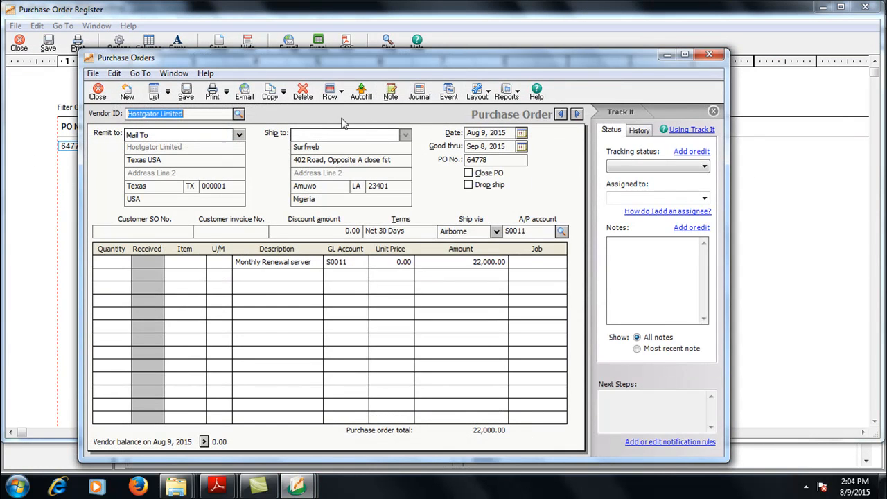
left_click(307, 94)
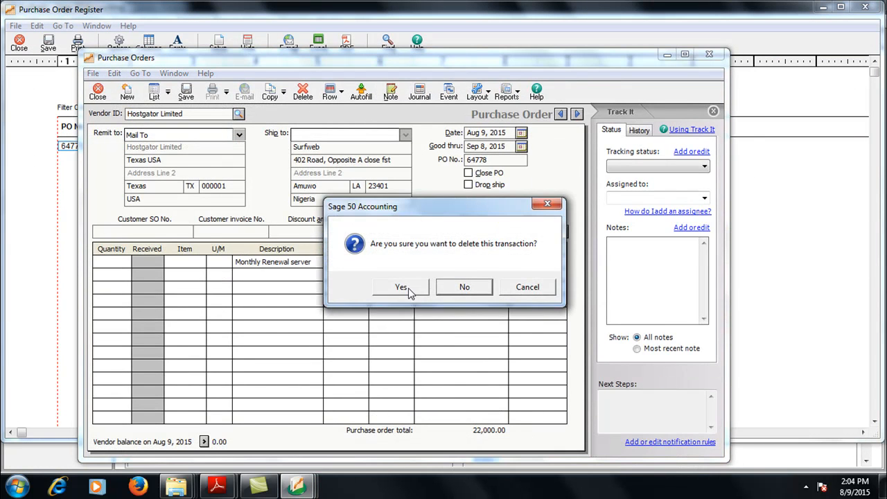
left_click(402, 287)
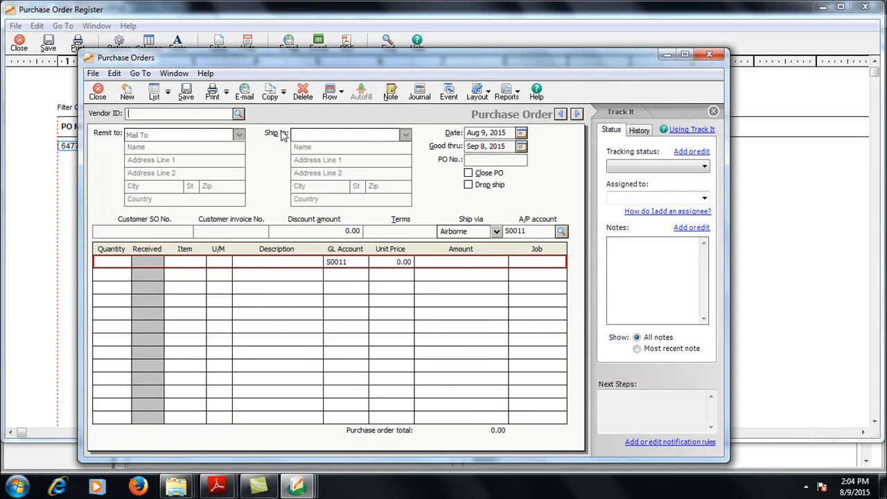
left_click(97, 95)
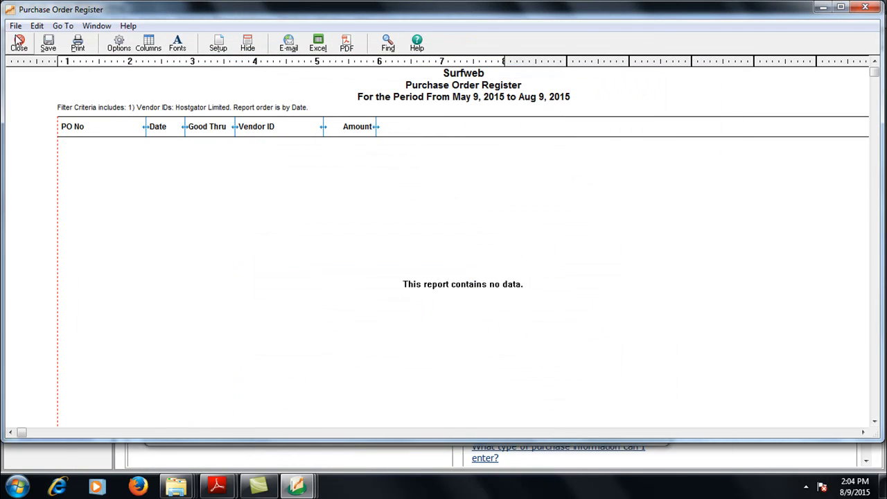
left_click(19, 41)
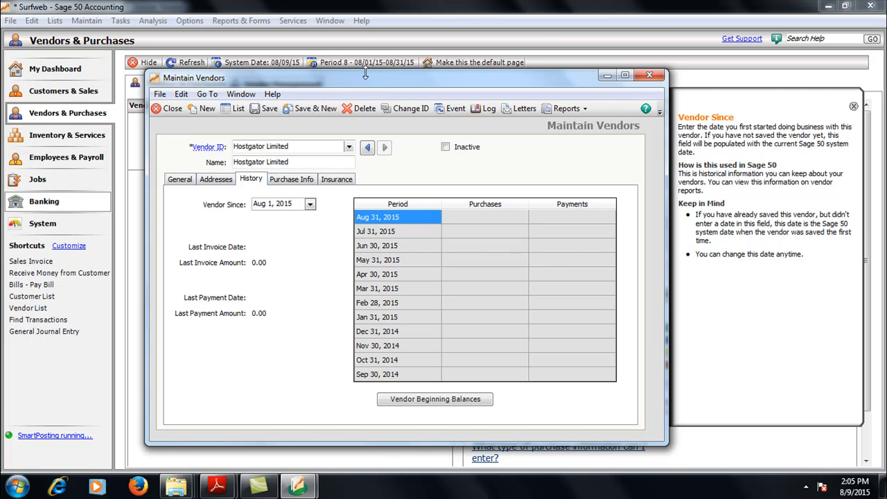
left_click_drag(346, 81, 351, 80)
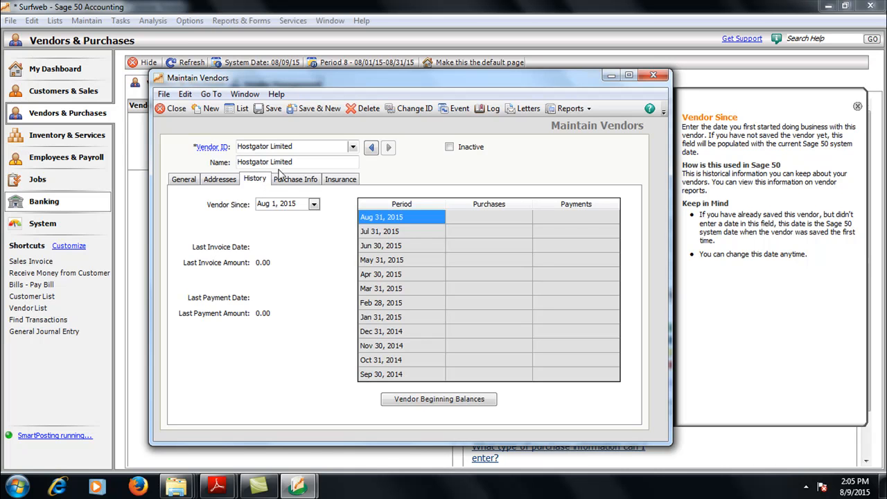
left_click(651, 76)
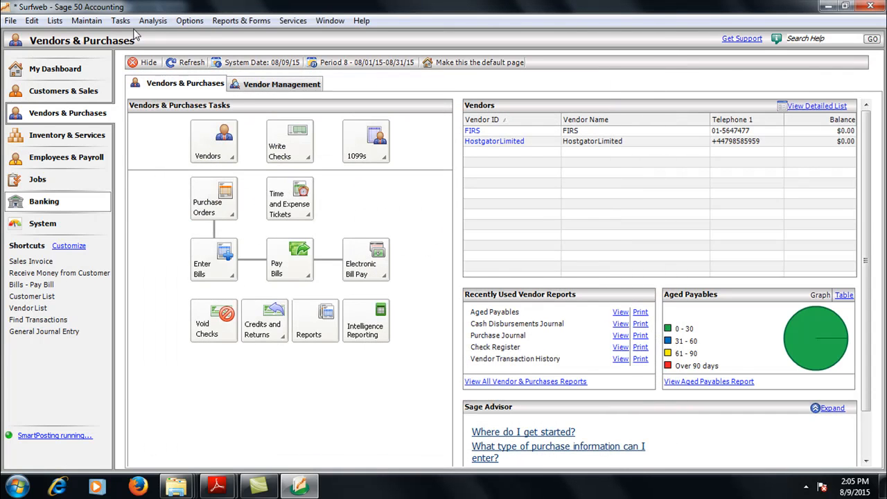
- Load Hostgator Limited in vendor maintenance and open its Vendor Beginning Balances from the history
left_click(86, 21)
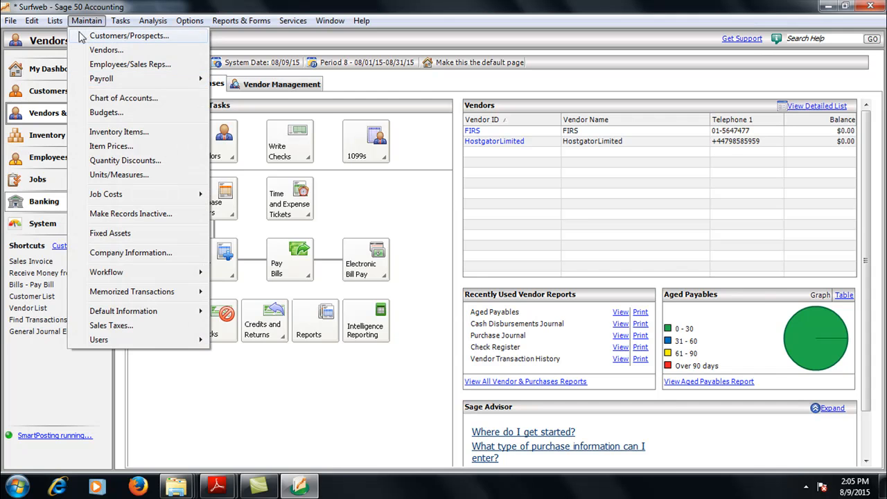
left_click(85, 50)
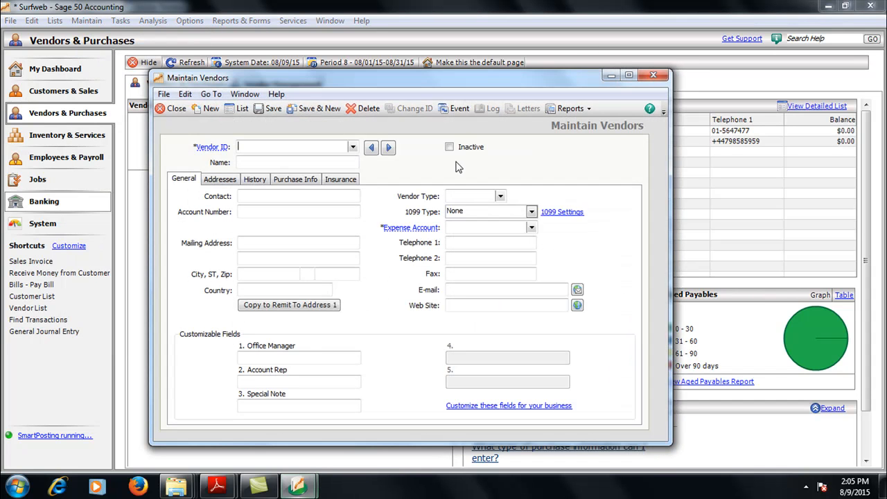
left_click(351, 147)
left_click(310, 172)
left_click(263, 179)
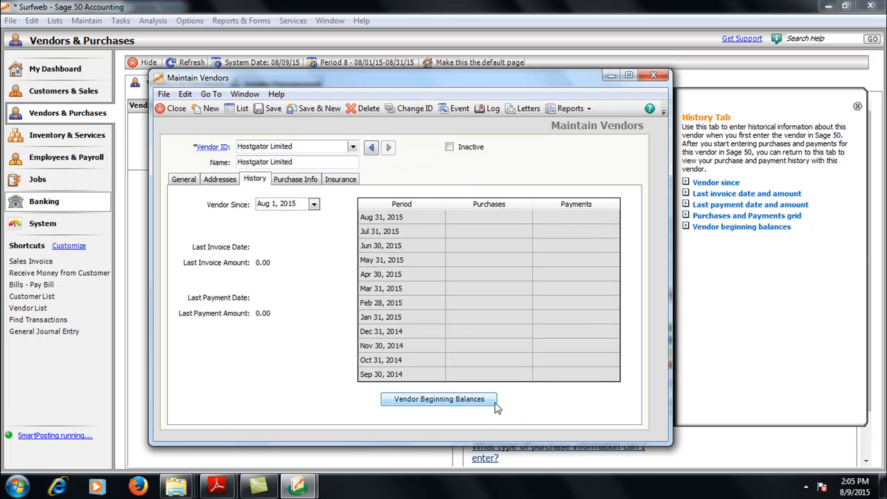
left_click(449, 406)
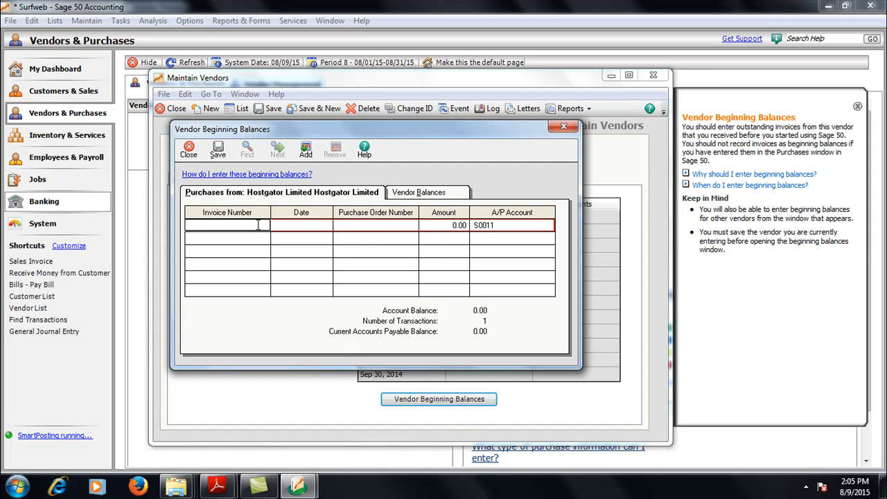
- Enter a Hostgator Limited beginning balance with an invoice number, the date Aug 9, 2015 and an amount of 220,000
type("6447")
key("Tab")
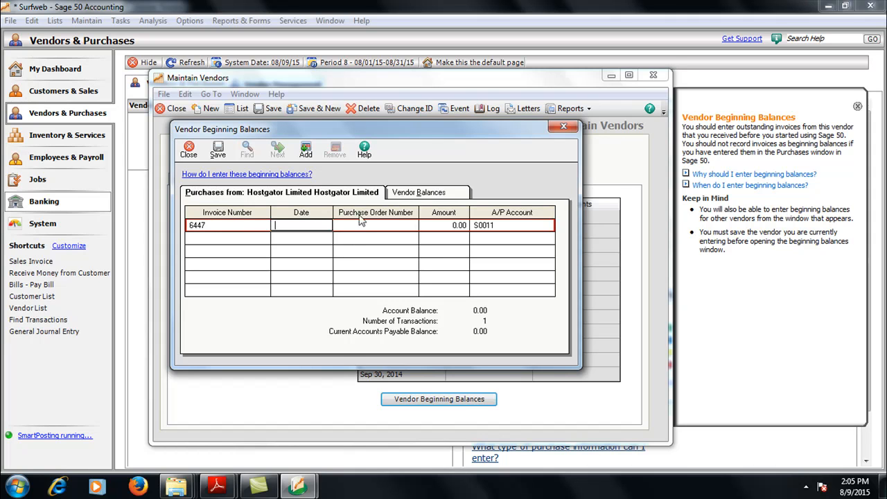
right_click(295, 228)
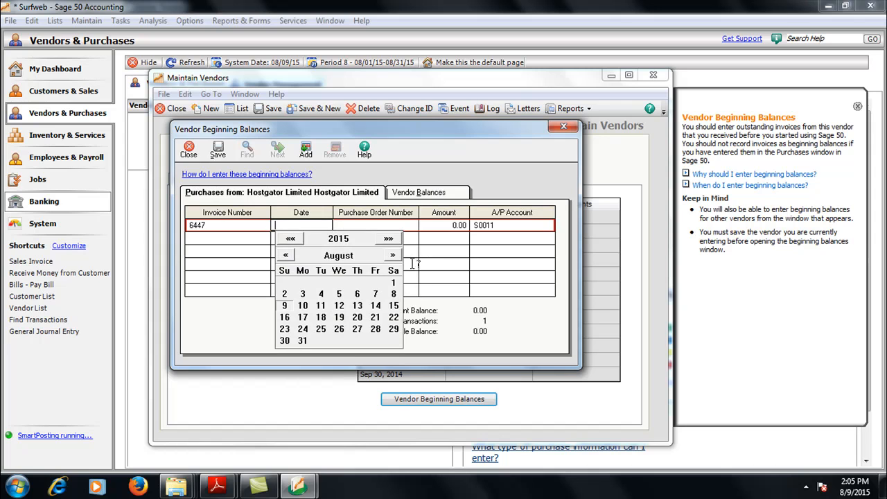
left_click(286, 307)
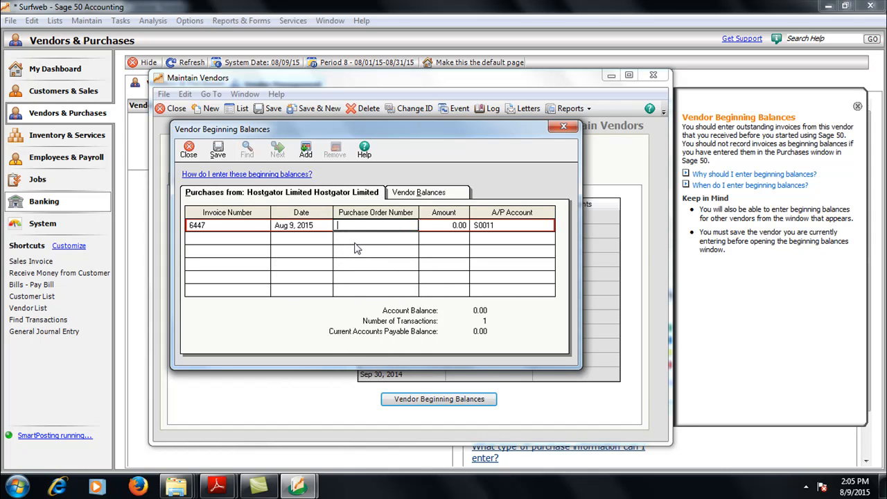
key("Tab")
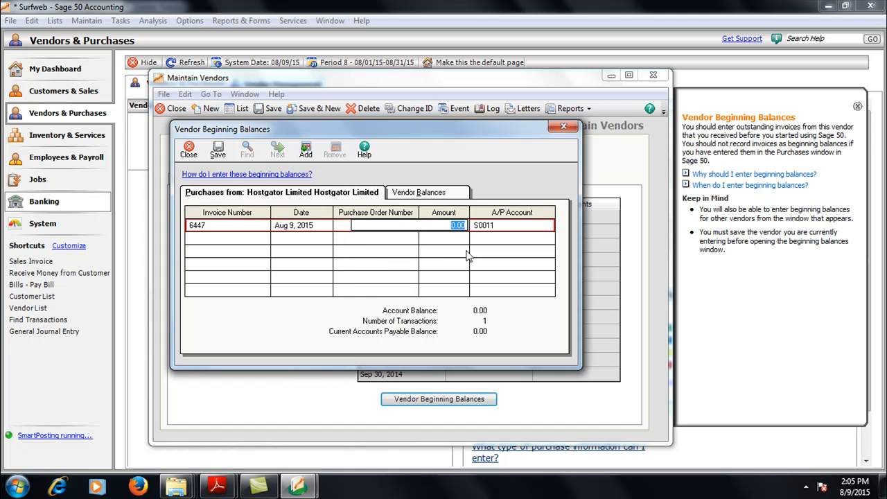
type("220,000")
key("Tab")
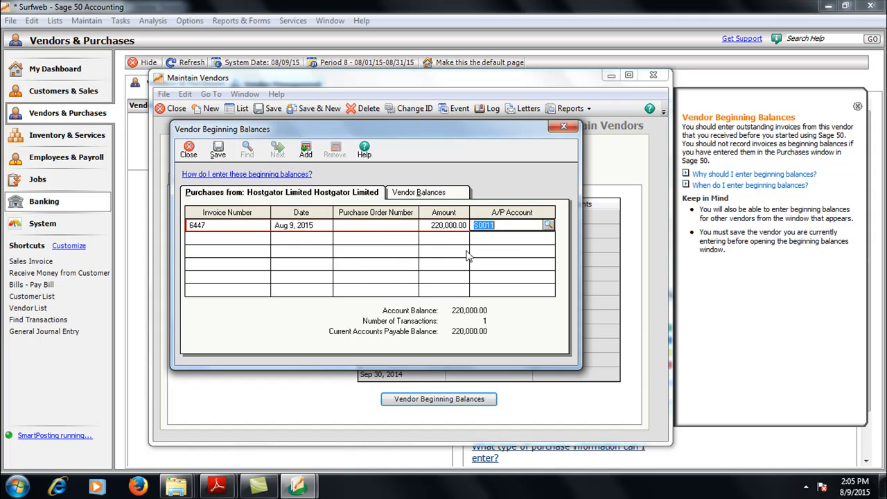
- Correct the amount of the beginning balance invoice to 22,000
left_click(442, 227)
type("22")
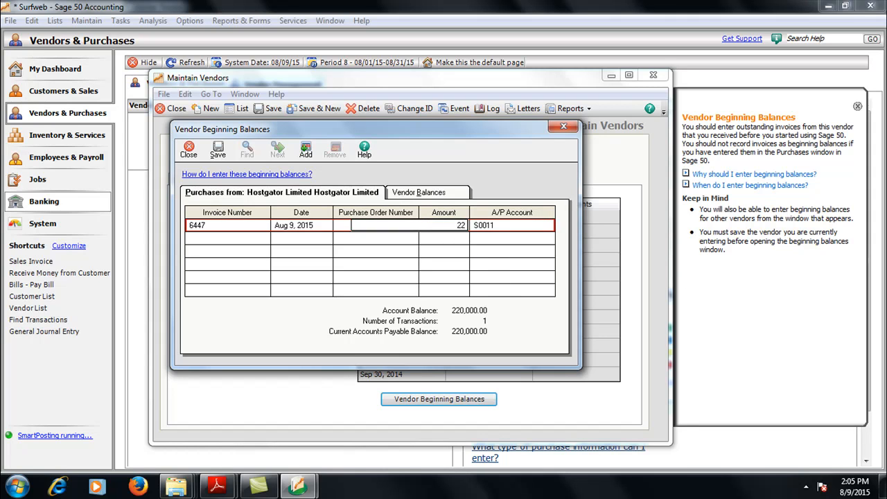
type(",000")
key("Tab")
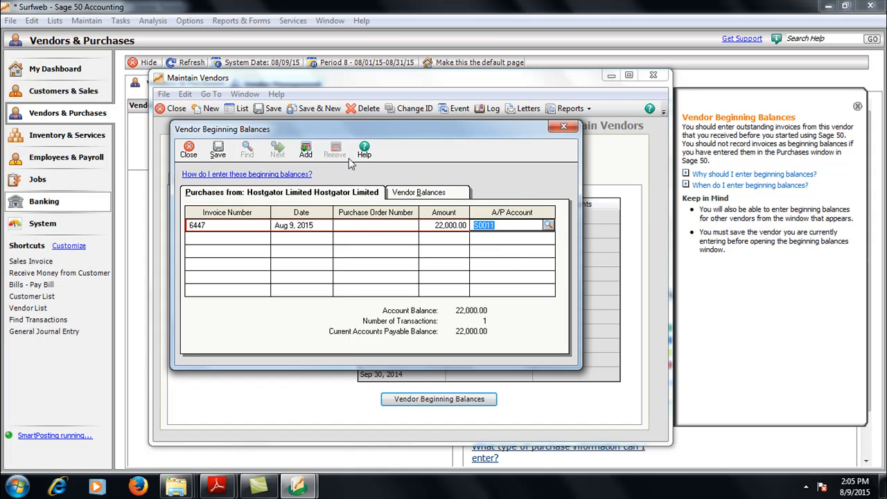
- Check the vendor balances summary, then save the Hostgator Limited beginning balance
left_click(354, 225)
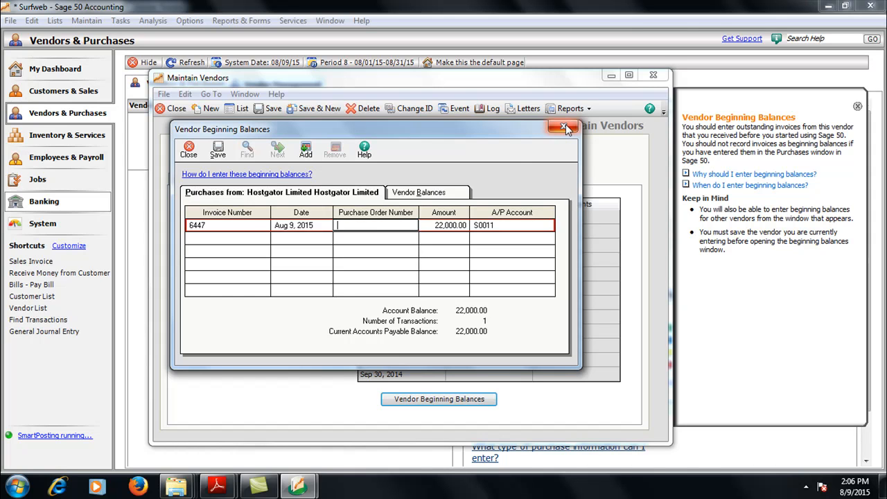
left_click(424, 192)
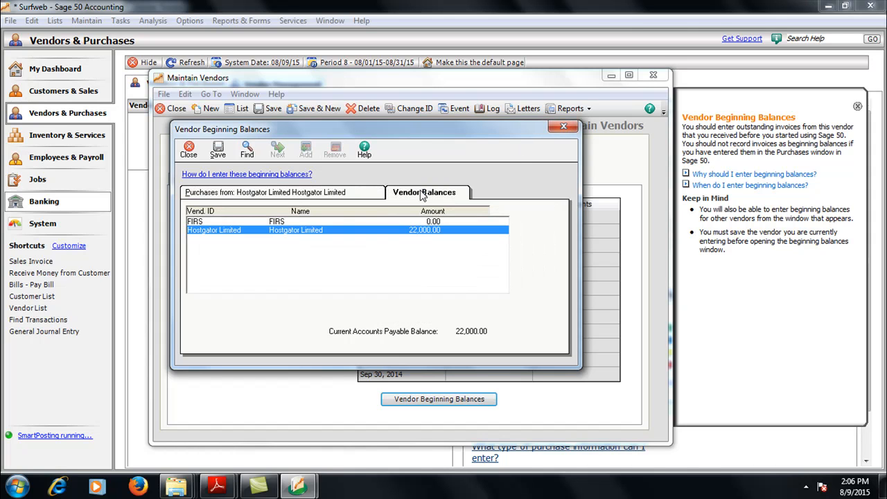
left_click(332, 196)
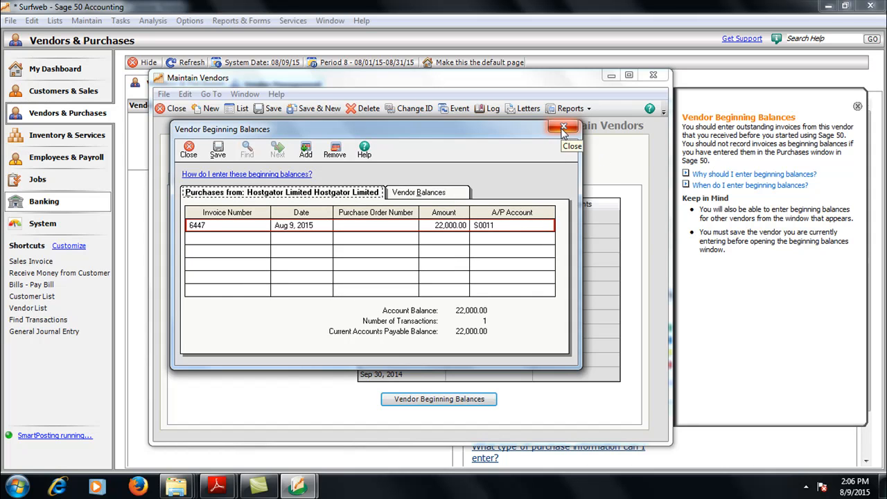
left_click(214, 152)
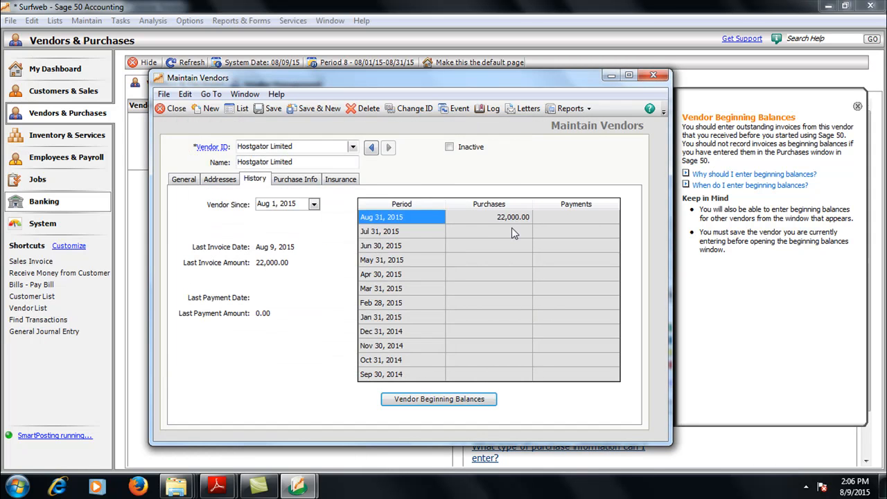
- Start a payment to Hostgator Limited from the GTBANK CURRENT cash account and calculate that account's balance
left_click(185, 21)
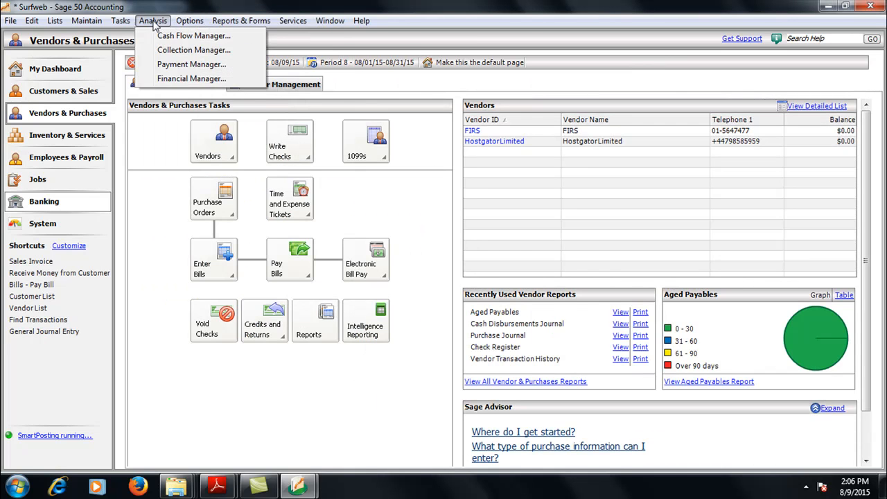
left_click(120, 20)
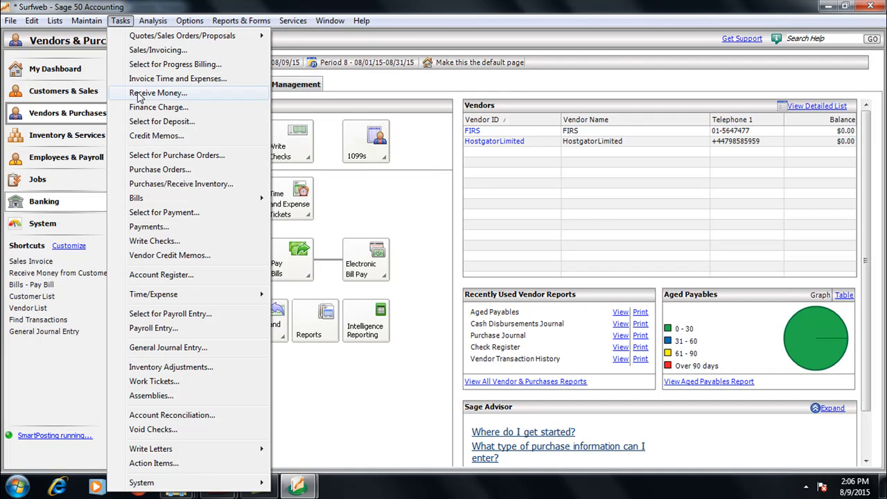
left_click(148, 227)
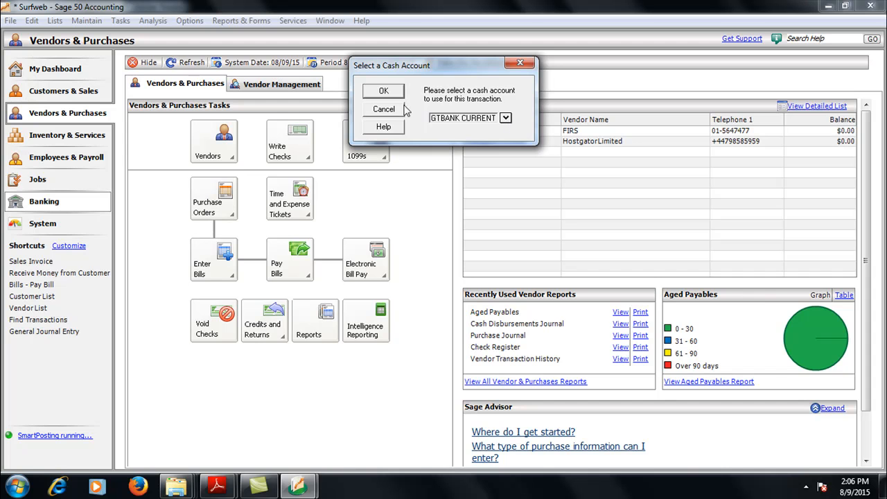
left_click(385, 95)
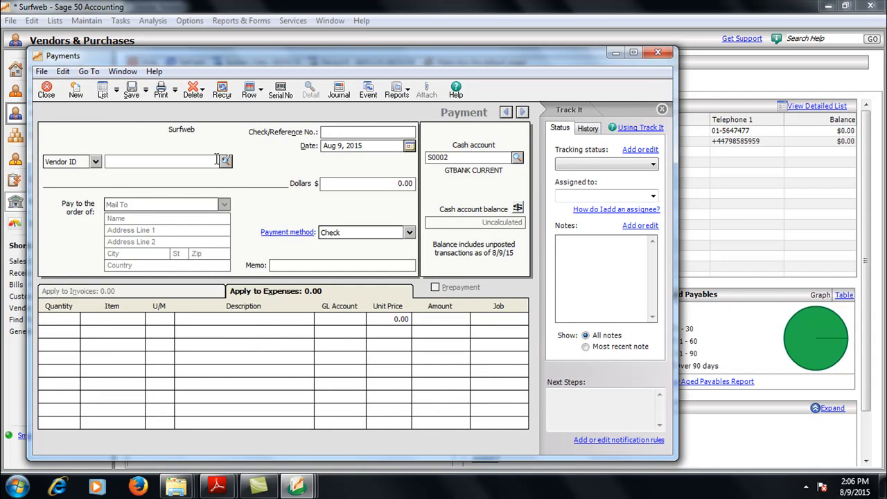
left_click(224, 161)
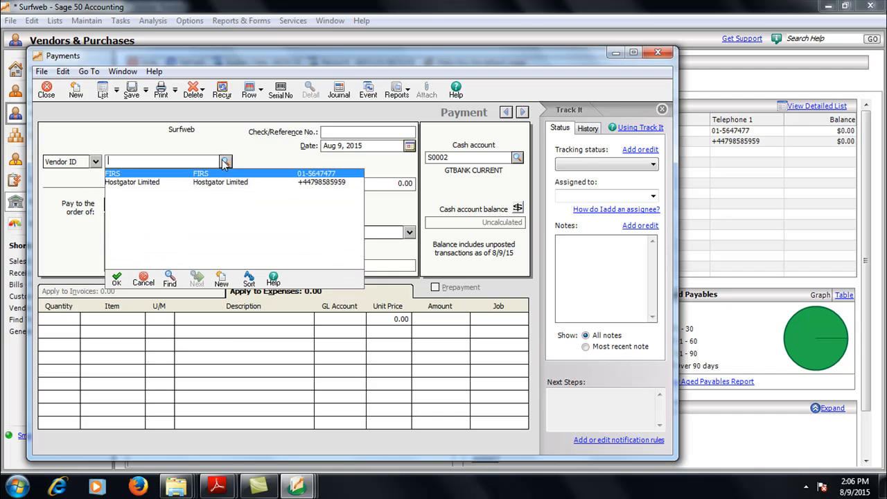
left_click(196, 186)
left_click(196, 186)
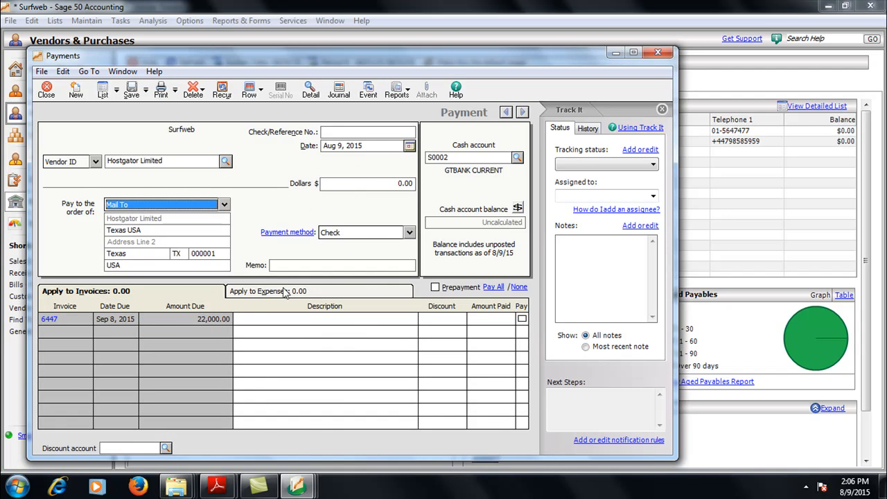
left_click(518, 208)
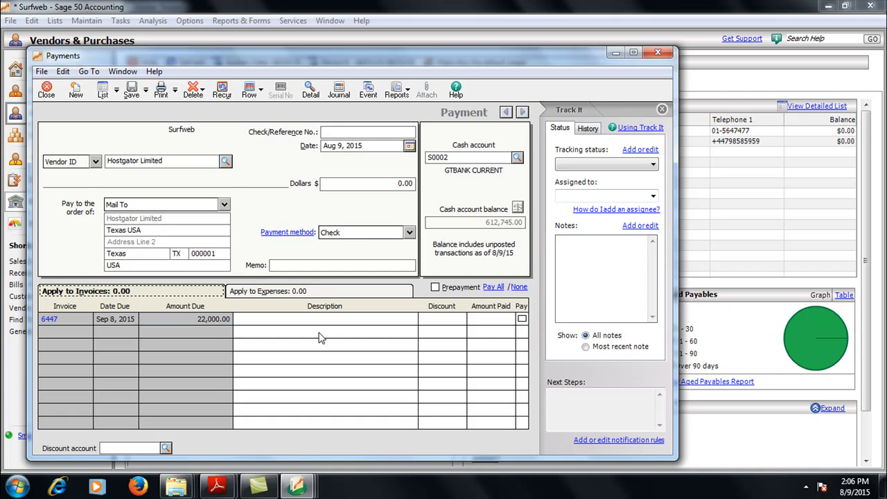
- Enter a check reference number and a payment amount of 22,000 for Hostgator Limited
left_click(332, 132)
type("54647")
left_click(374, 184)
right_click(374, 187)
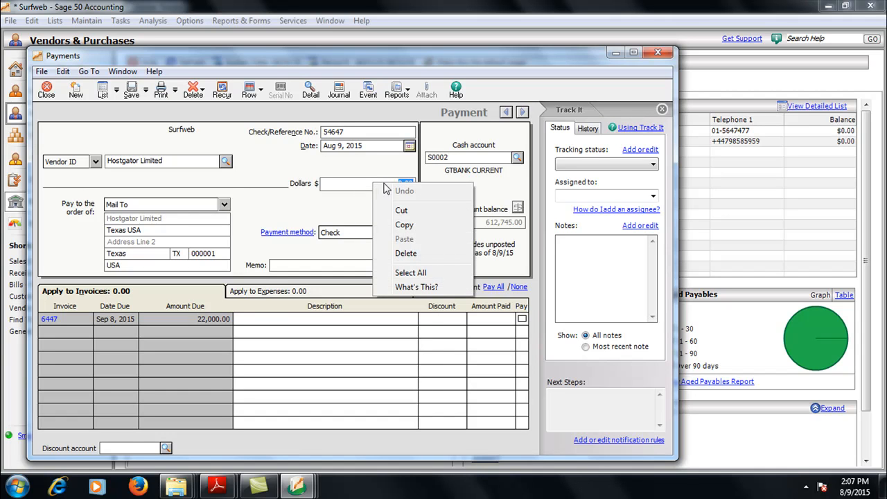
left_click(372, 185)
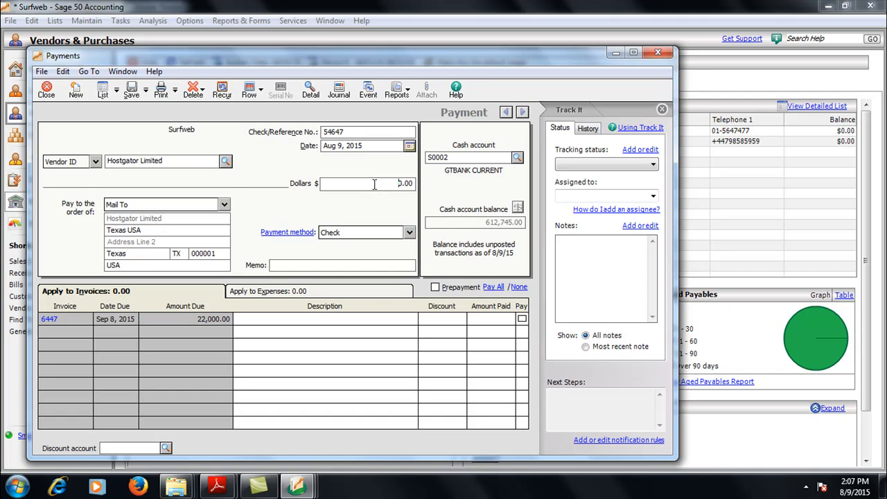
type("22,")
type("000")
- Describe the paid invoice as "payment for monthly renewal of server", then save and close the payment
left_click(336, 318)
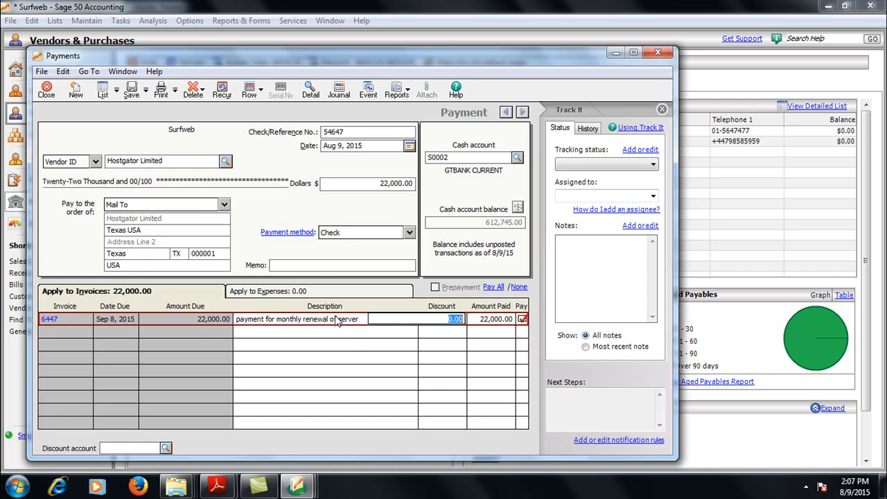
left_click(131, 91)
left_click(46, 91)
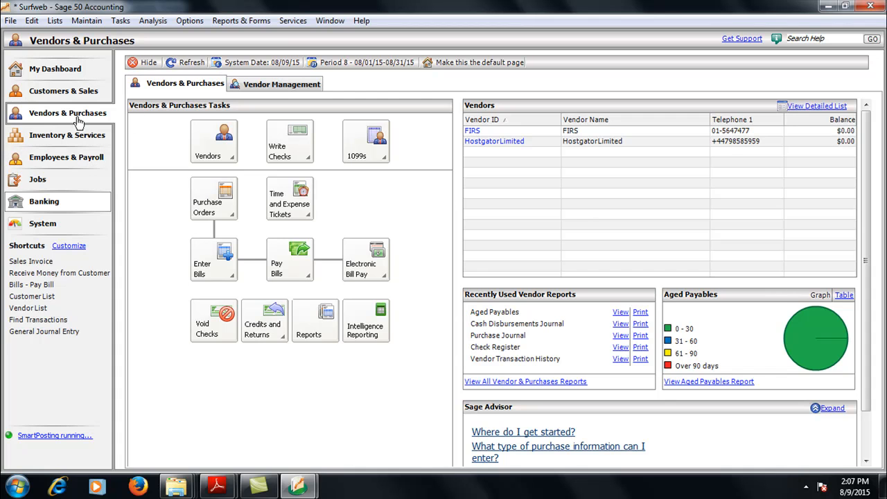
- Run the Vendor Ledgers report from Hostgator Limited's vendor record and open the 22,000 payment listed in it
left_click(494, 141)
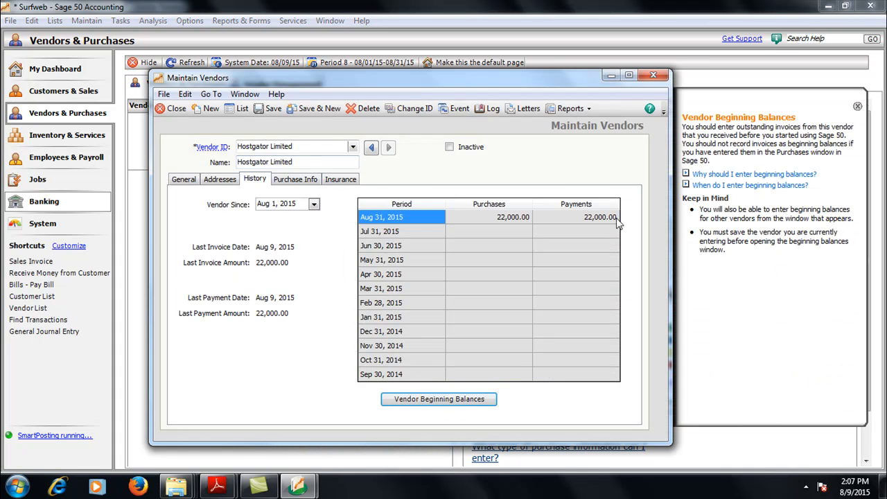
left_click(583, 111)
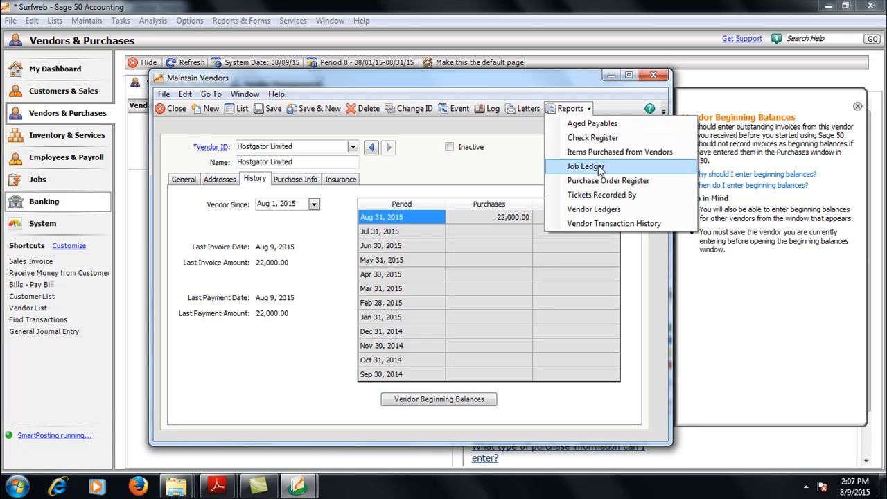
left_click(594, 209)
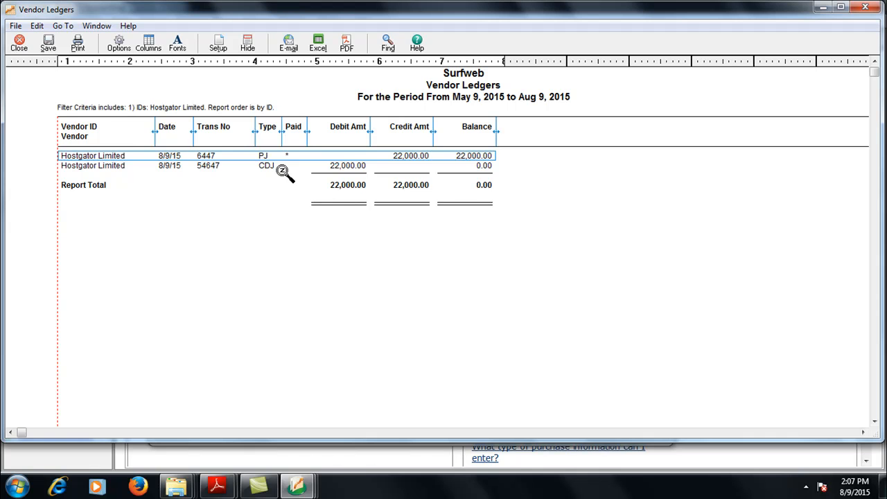
left_click(333, 166)
double_click(333, 166)
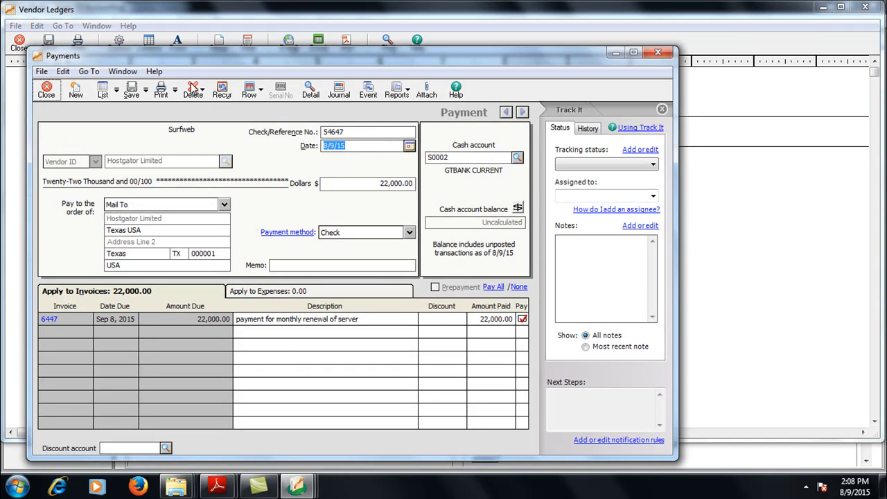
- Preview the printed check for the Hostgator Limited payment, examine it enlarged down to the page end, and close the preview
left_click(175, 91)
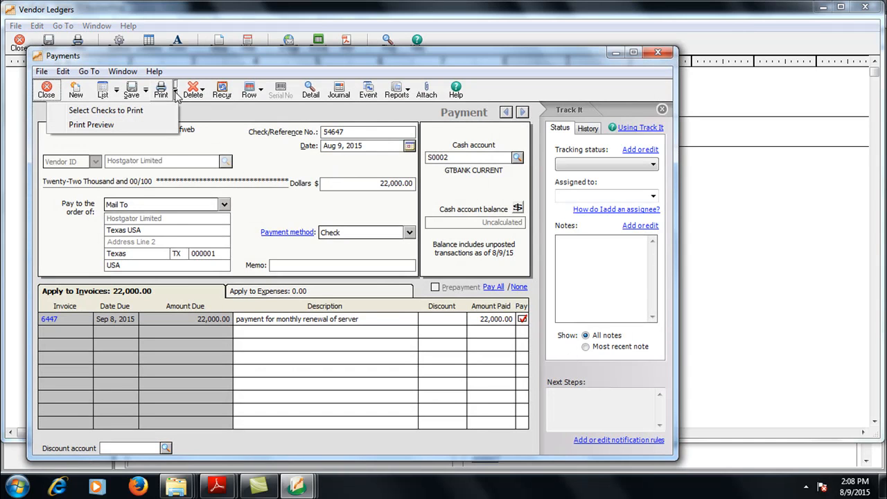
left_click(124, 125)
left_click(308, 122)
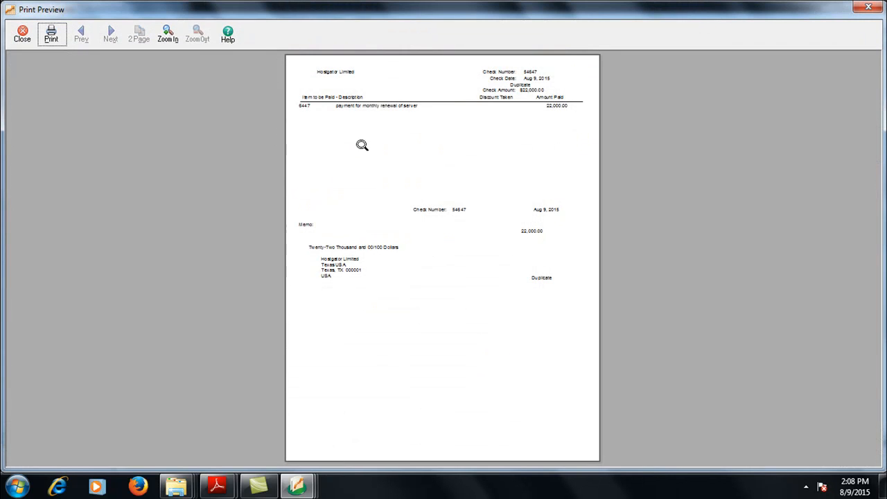
left_click(362, 145)
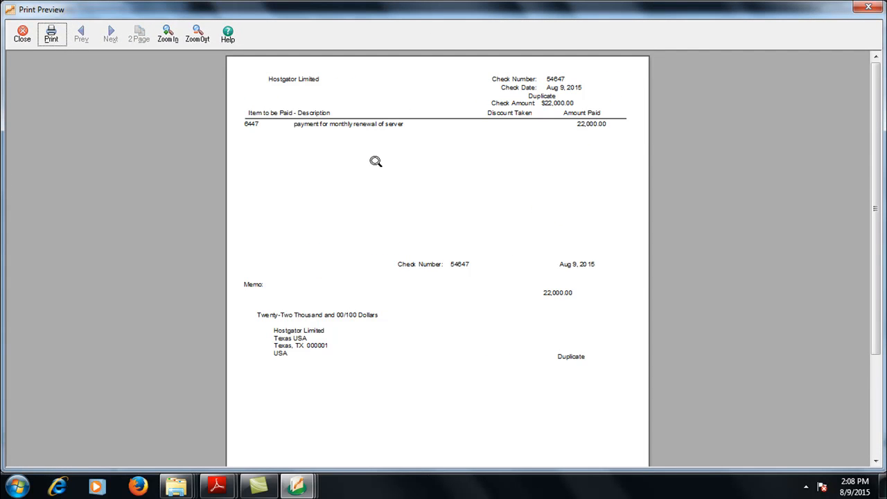
left_click(336, 121)
left_click(332, 111)
left_click(331, 111)
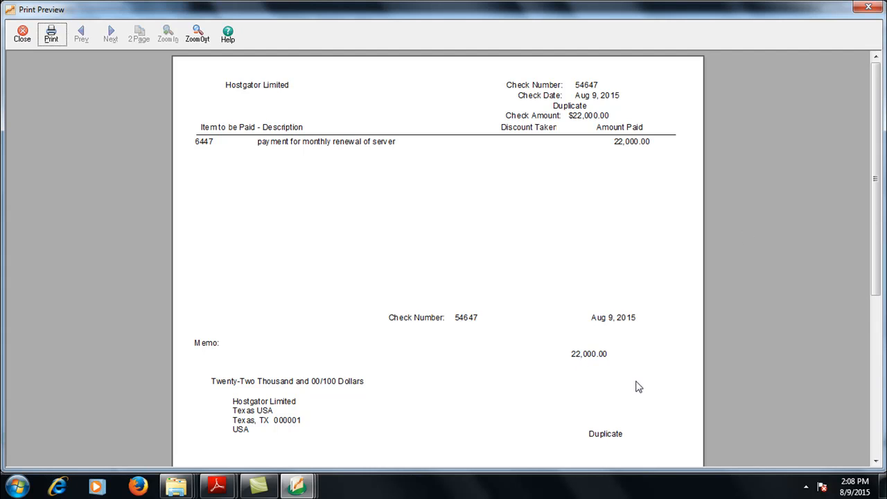
left_click(876, 463)
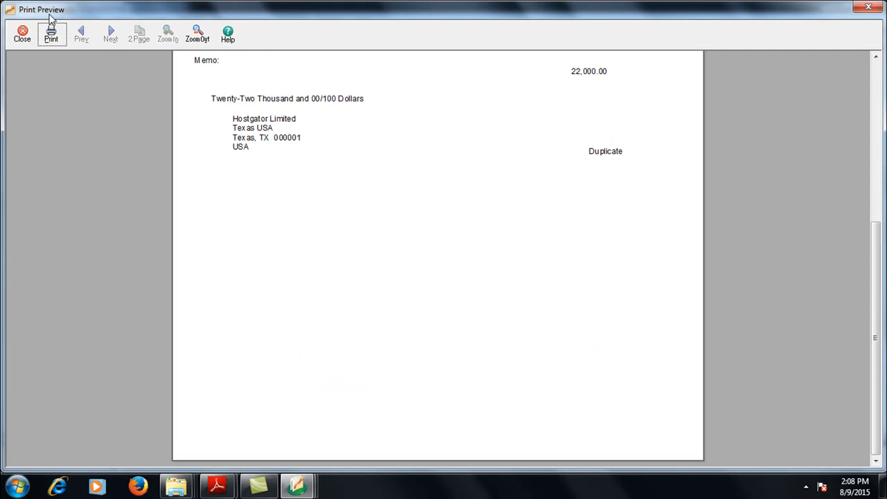
left_click(26, 36)
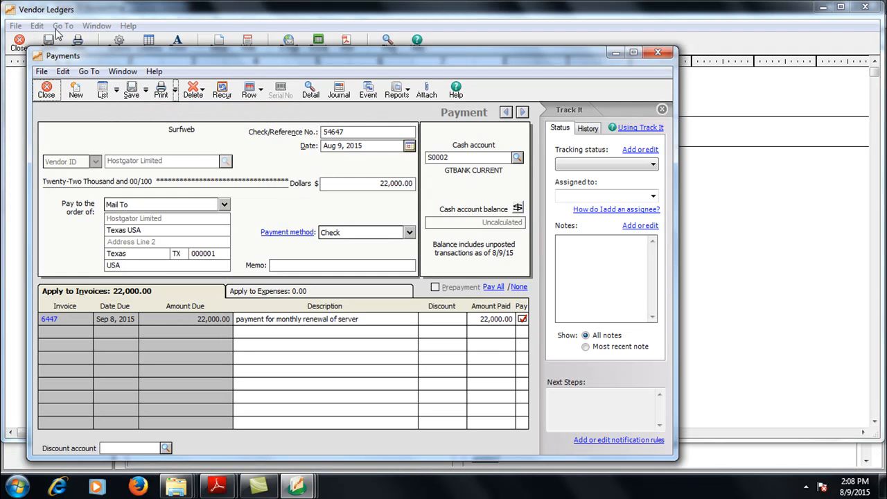
- Close the payment, the Vendor Ledgers report and the Hostgator Limited vendor record
left_click(46, 92)
left_click(20, 44)
left_click(665, 76)
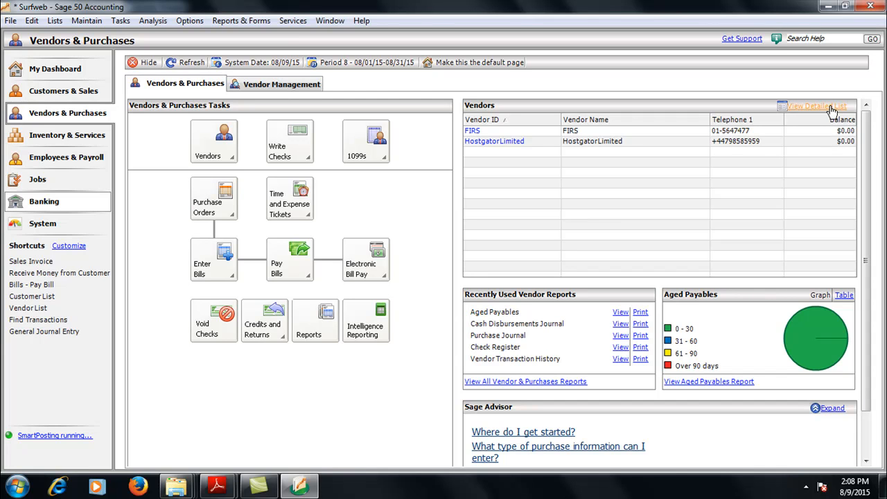
- Switch to Customers & Sales and start a Purchases/Receive Inventory entry with Hostgator Limited as vendor
left_click(61, 97)
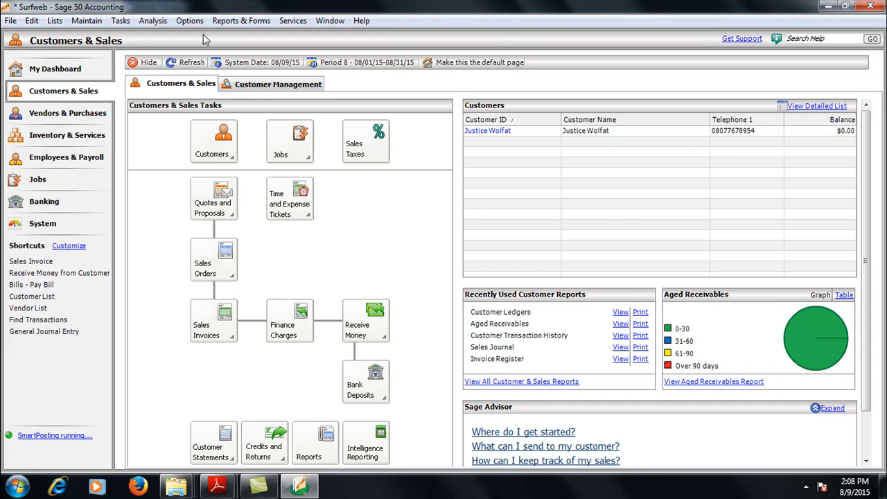
left_click(122, 20)
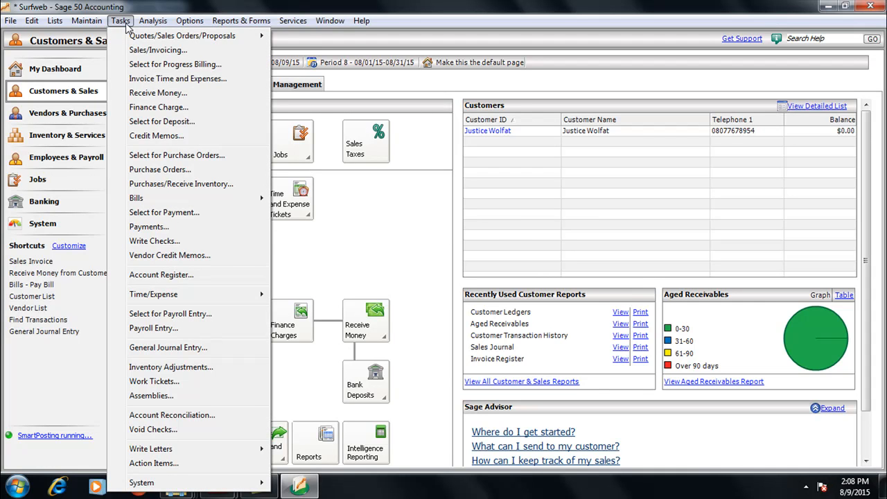
left_click(167, 184)
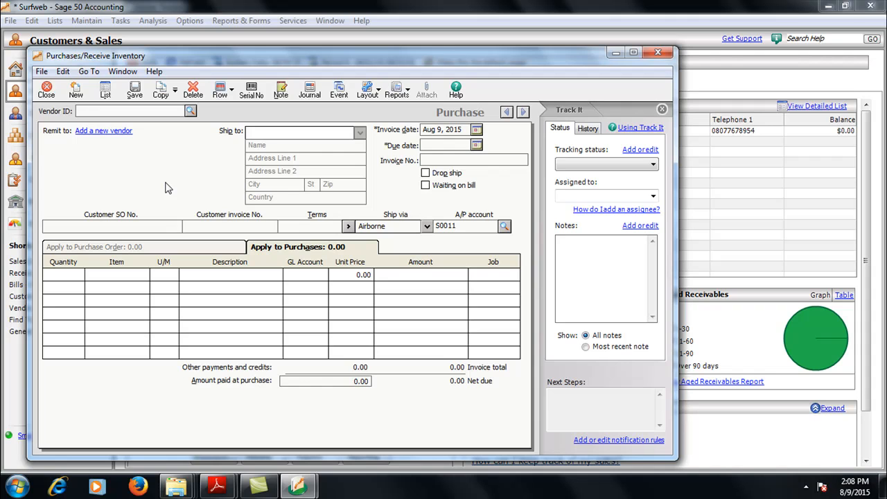
left_click(191, 111)
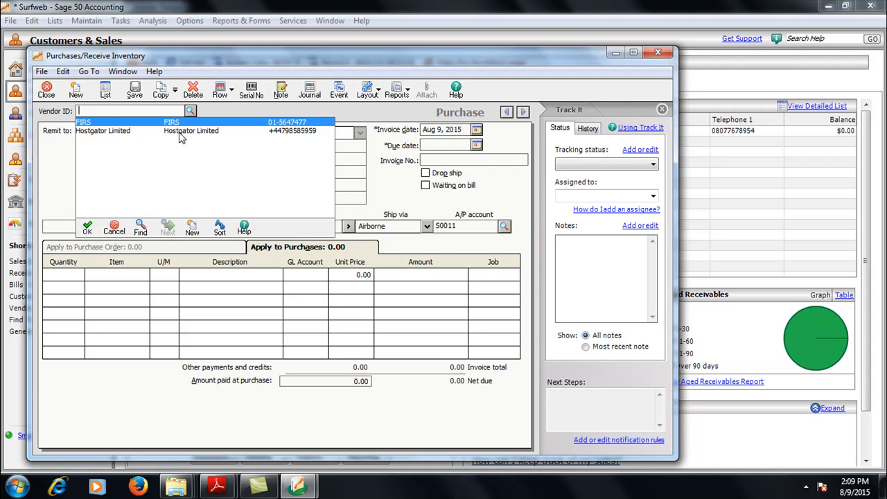
double_click(179, 132)
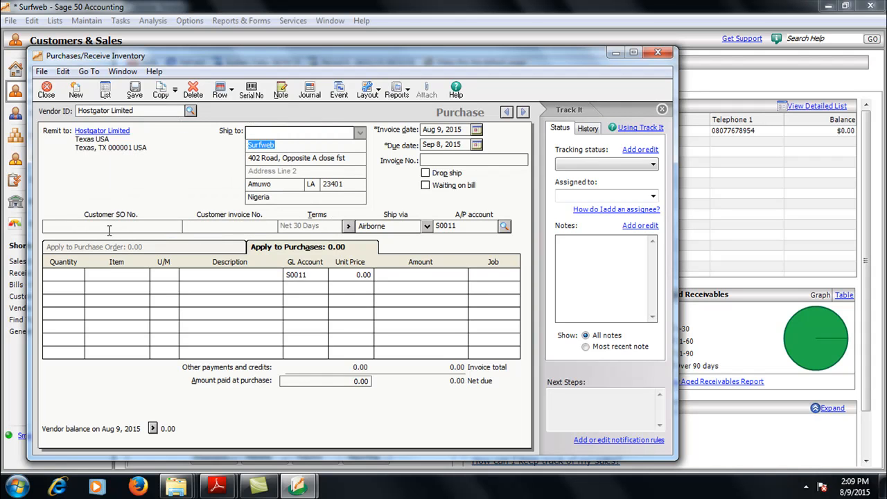
- Add the Sage 50 Accounting item to the first line of the Hostgator Limited purchase
left_click(74, 277)
left_click(147, 275)
left_click(151, 275)
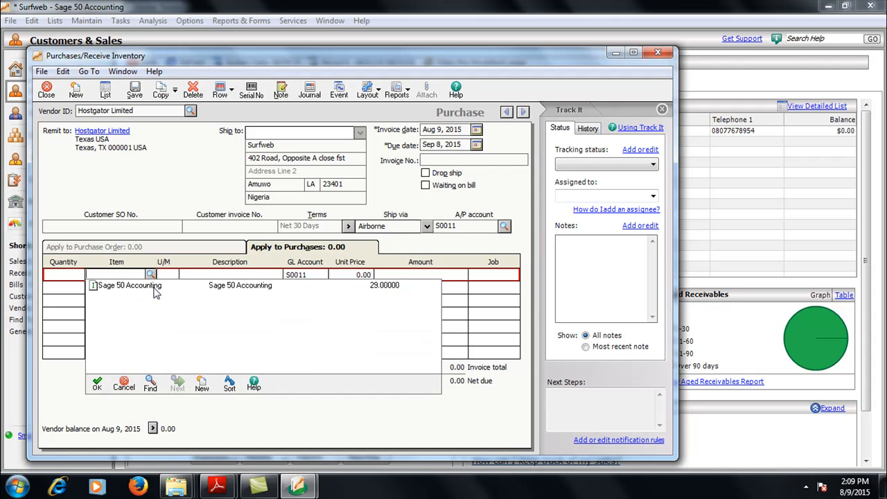
double_click(155, 293)
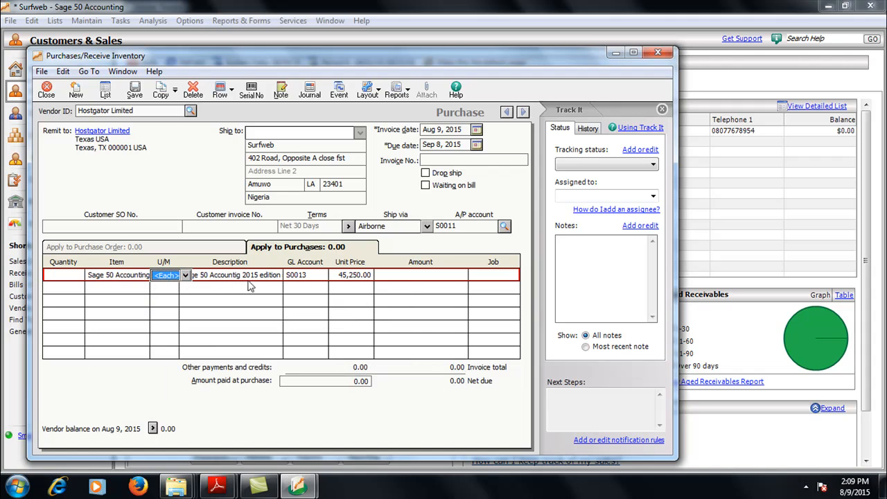
left_click(70, 276)
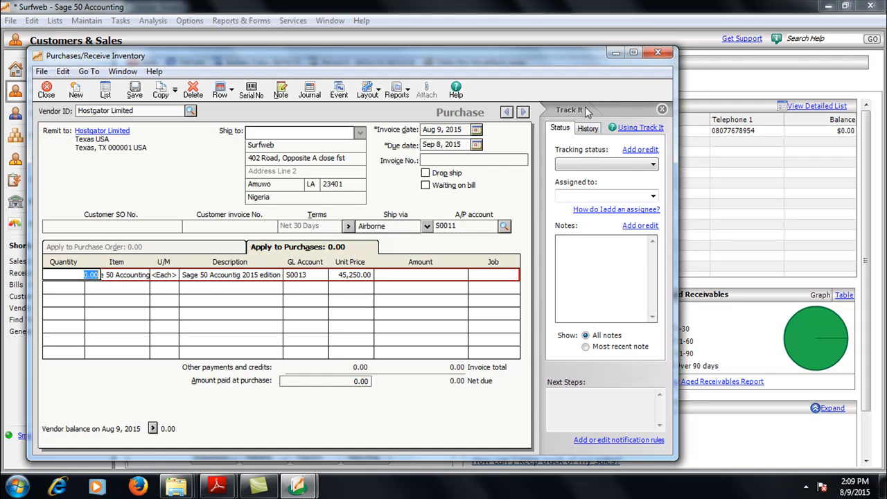
left_click(101, 291)
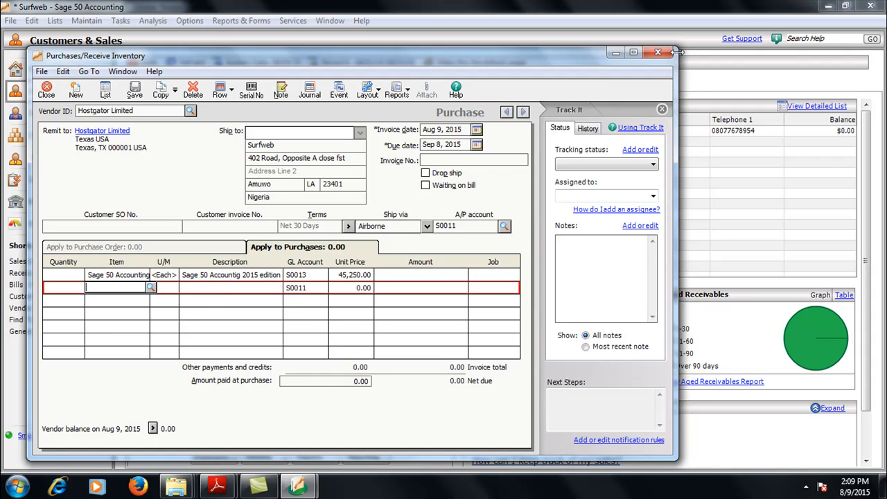
- Close the unfinished Hostgator Limited purchase without saving it
left_click(658, 54)
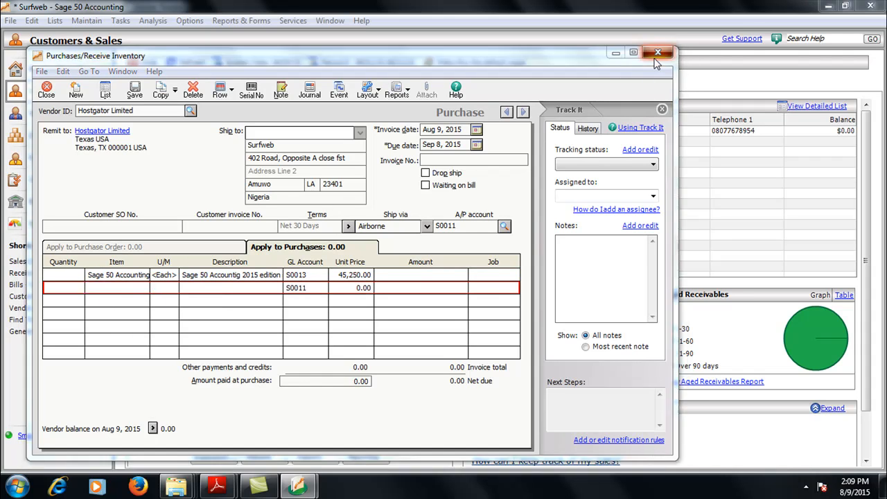
left_click(455, 287)
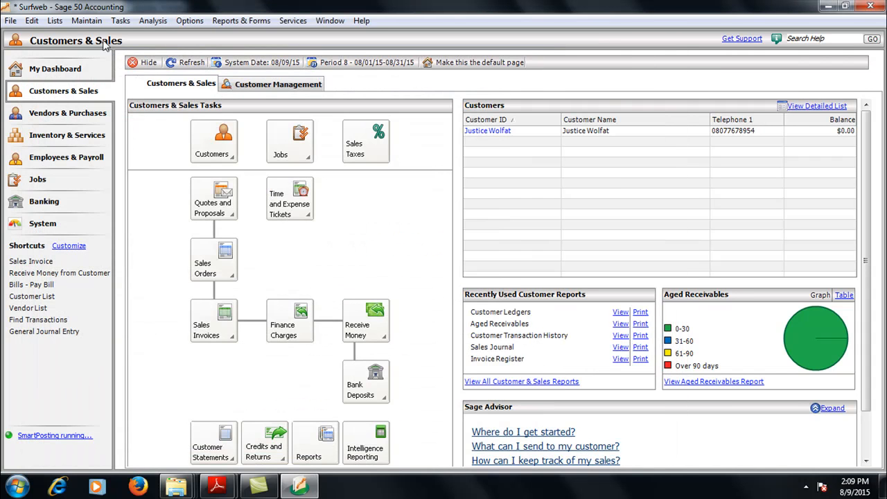
- Open the Sage 50 Accounting inventory item to check its quantity on hand, save the record and close it
left_click(86, 21)
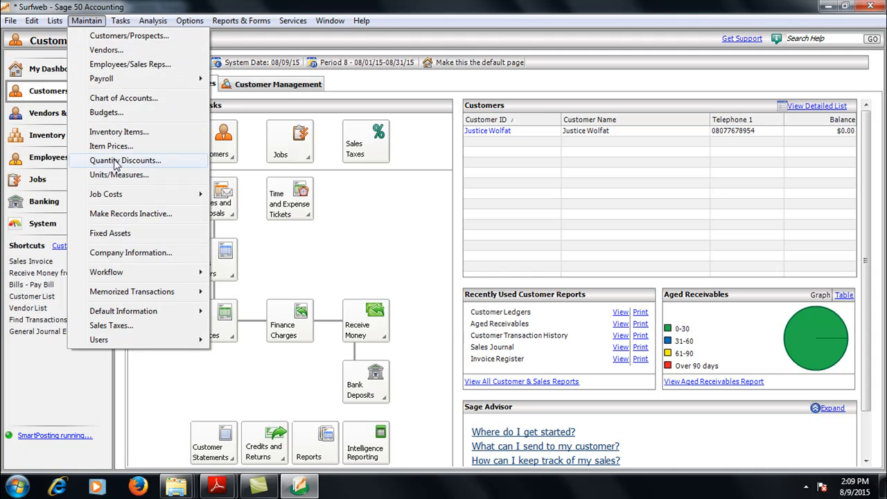
left_click(121, 131)
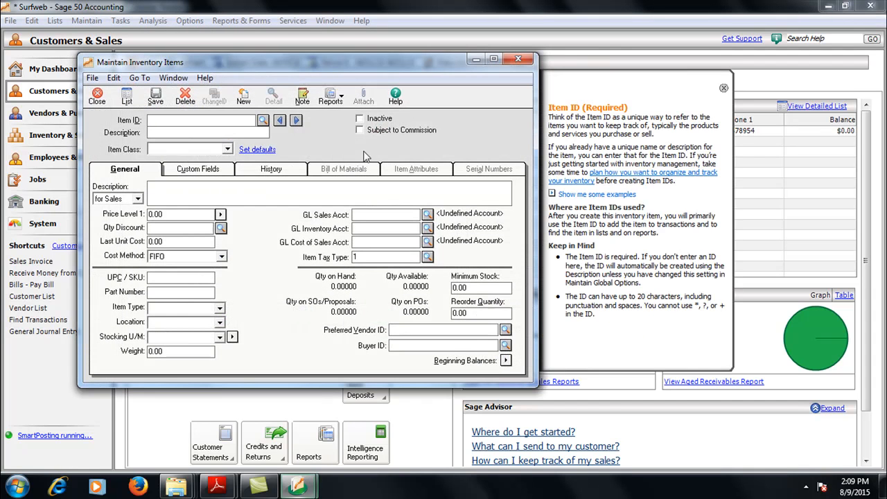
left_click(263, 120)
left_click(243, 133)
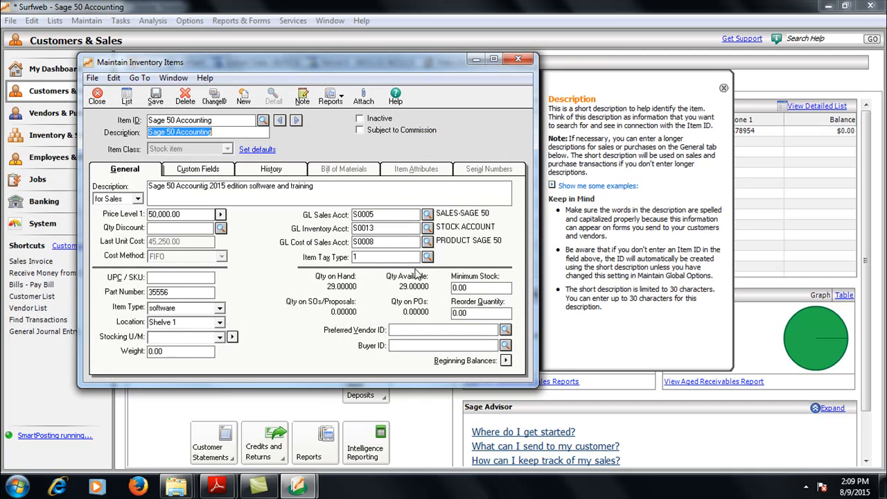
left_click(157, 101)
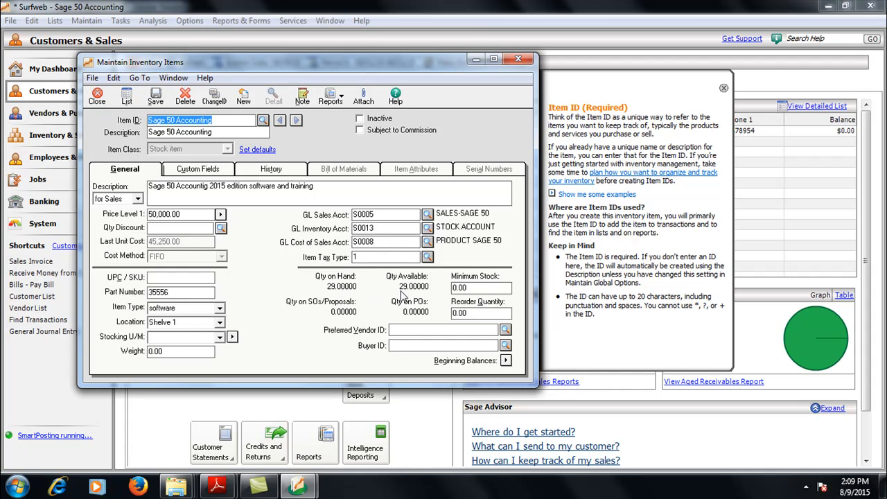
left_click(519, 61)
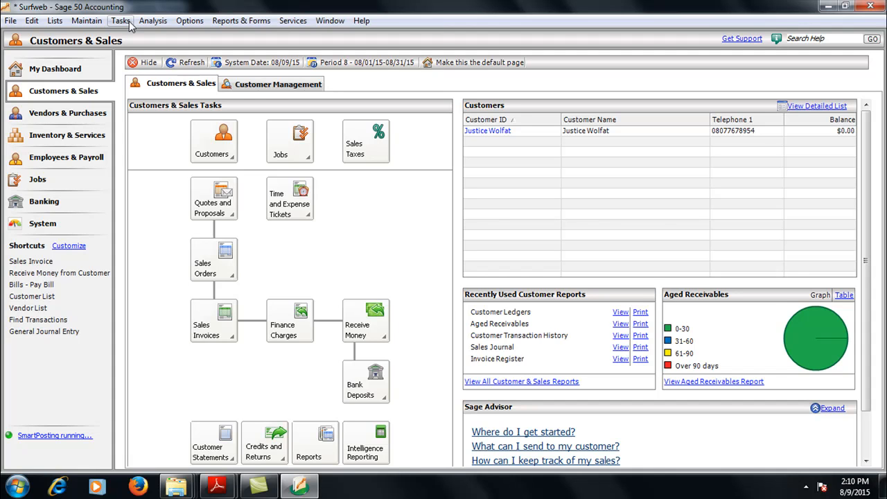
- Start a new Purchases/Receive Inventory entry with Hostgator Limited as the vendor
left_click(122, 22)
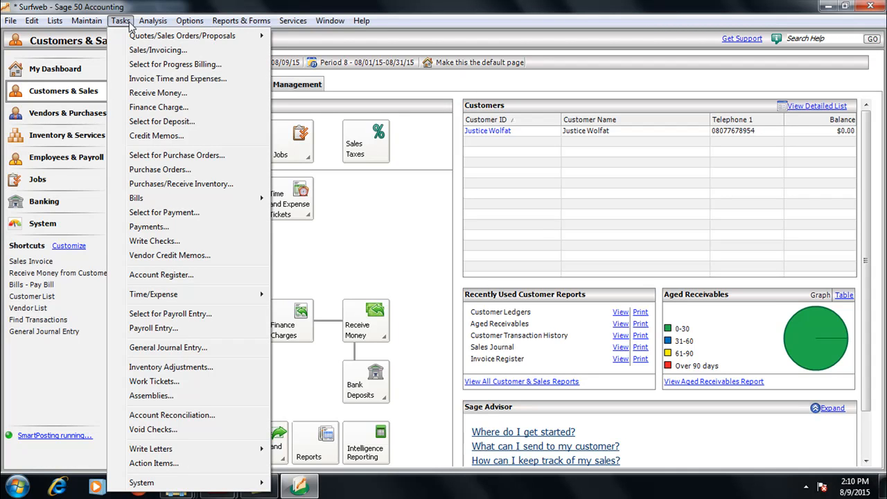
left_click(172, 190)
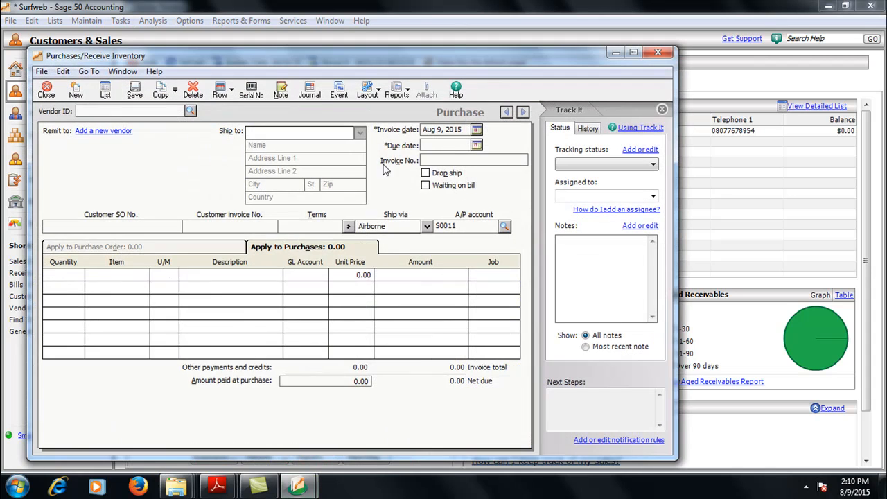
left_click_drag(230, 56, 316, 56)
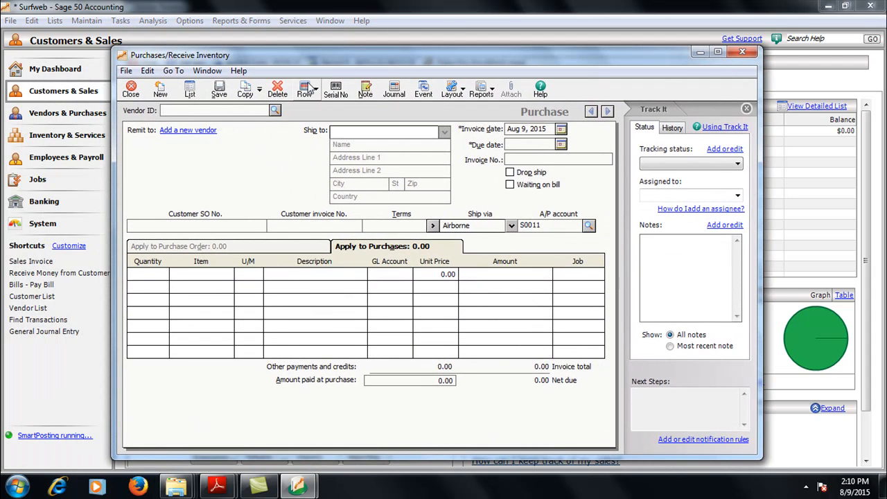
left_click(275, 111)
left_click(261, 133)
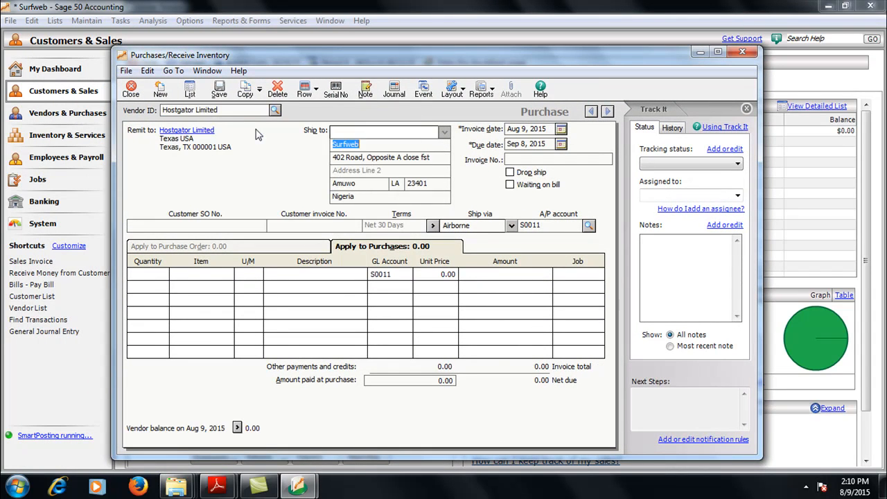
- Choose Sage 50 Accounting as the item on the first purchase line
left_click(165, 276)
left_click(220, 275)
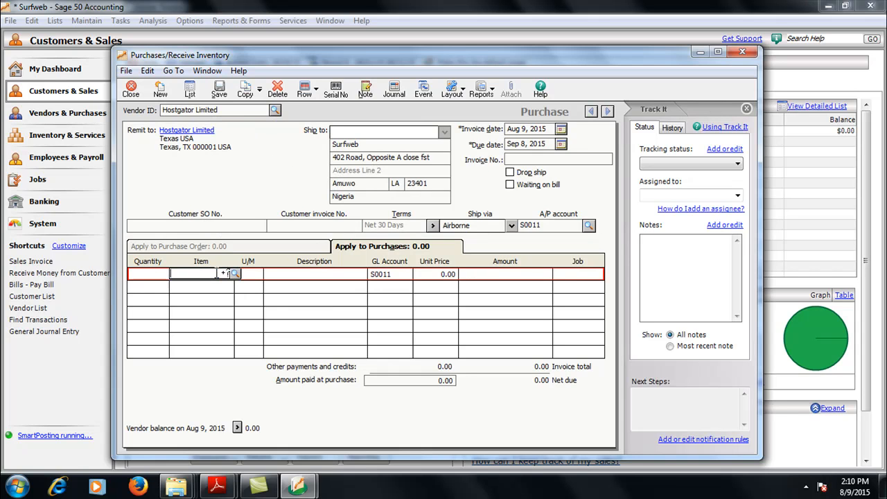
left_click(236, 275)
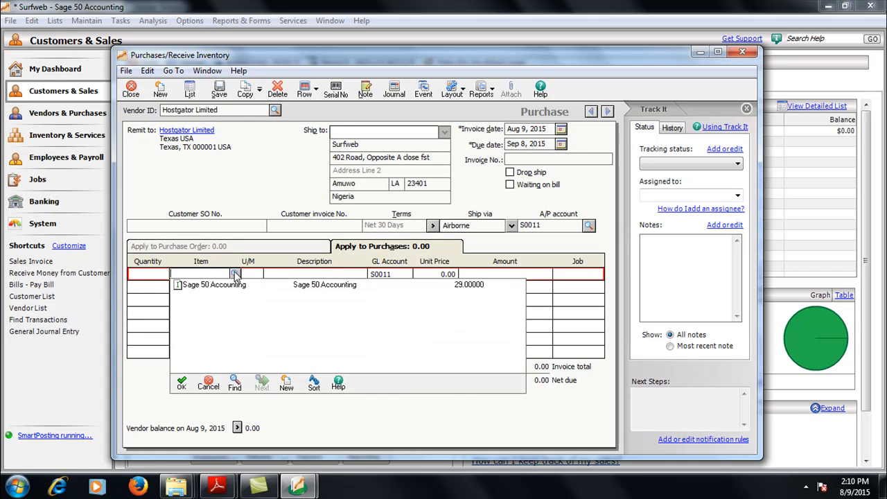
double_click(474, 285)
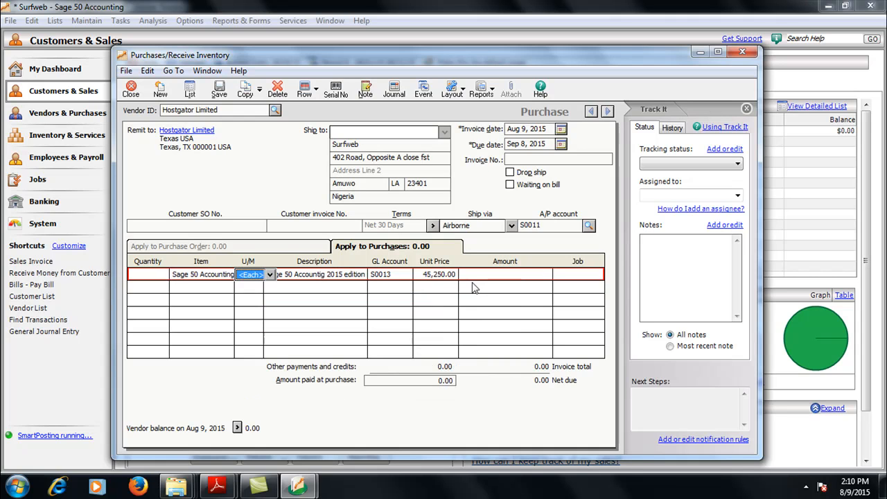
- Set the quantity of the Sage 50 Accounting purchase line to 5
left_click(152, 273)
type("1")
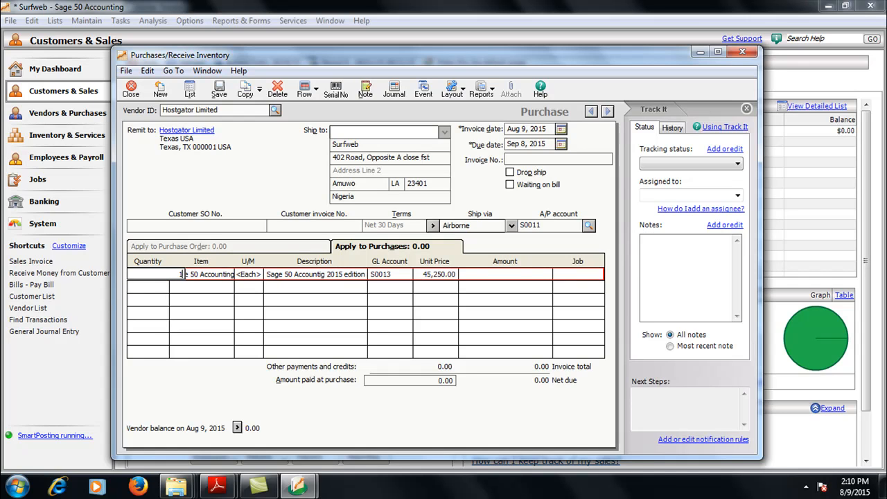
key("Tab")
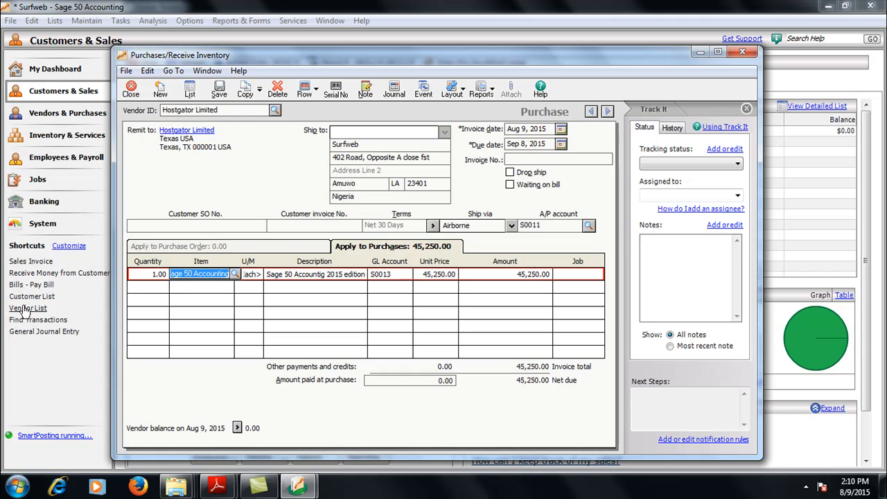
left_click(147, 280)
type("5")
key("Tab")
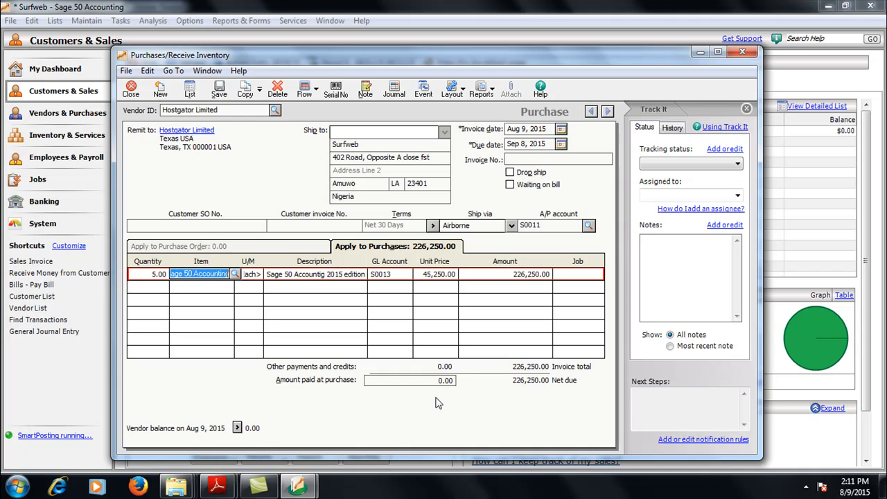
- Review the purchase line's unit, description, GL account, unit price, amount and job, ending on the second line
key("Tab")
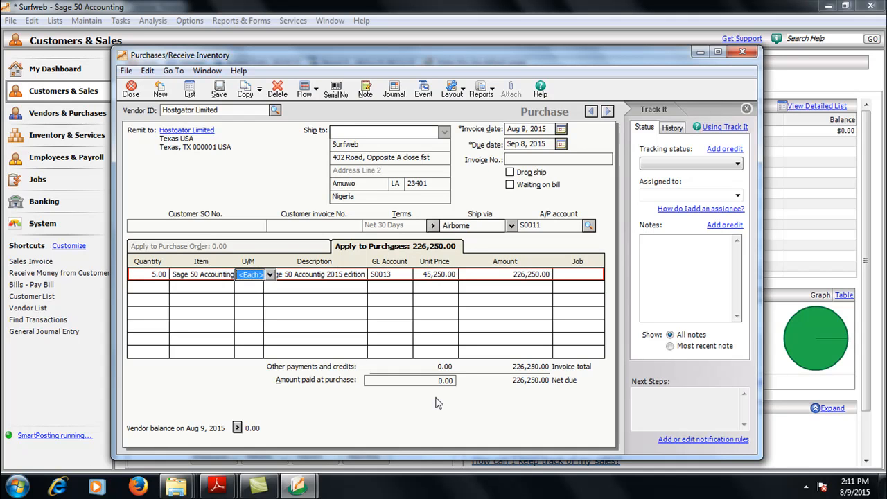
key("Tab")
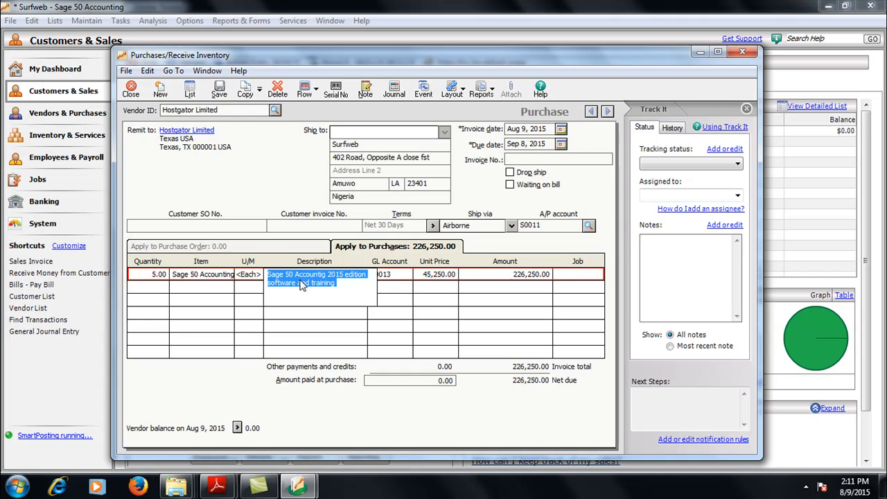
key("Tab")
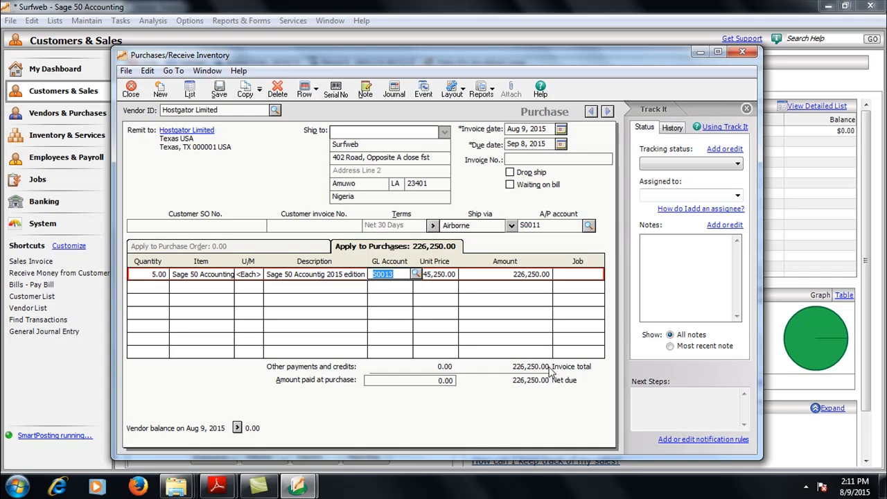
left_click(435, 276)
key("Tab")
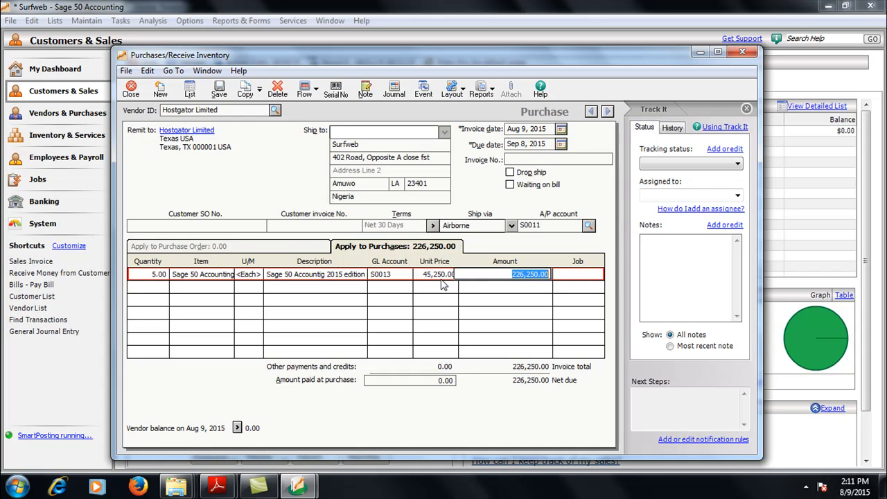
key("Tab")
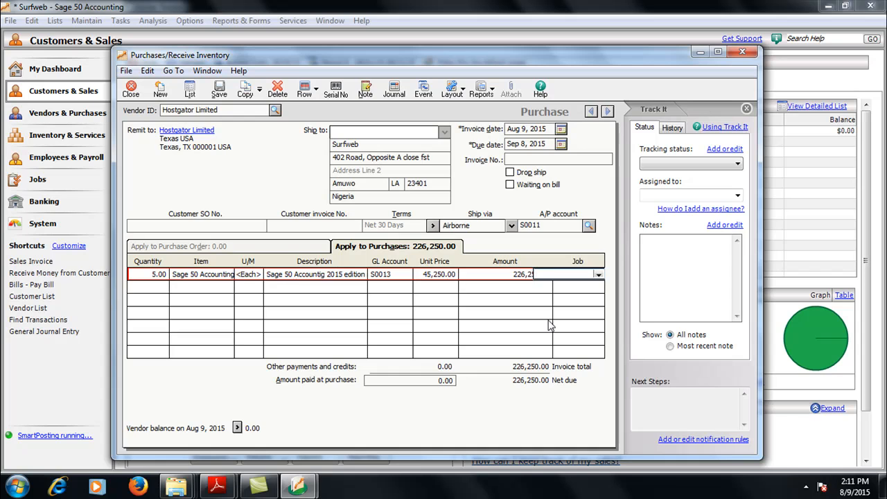
key("Tab")
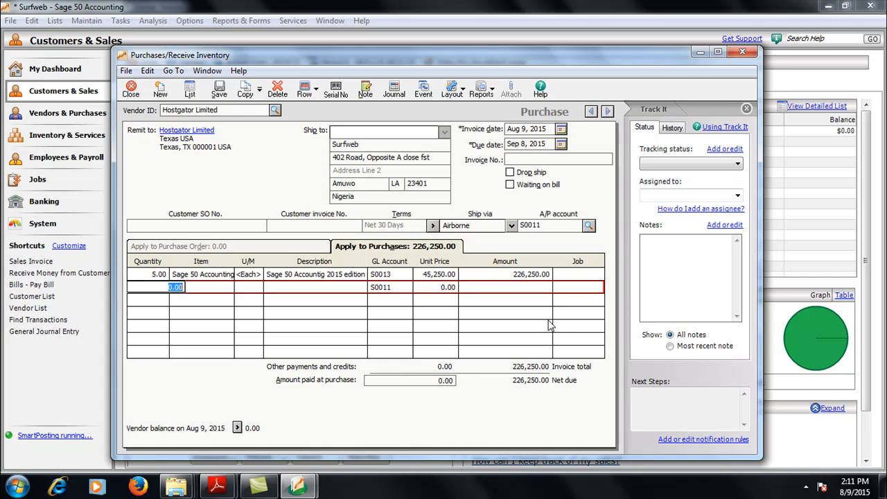
- Enter 065758 as the purchase's invoice number, save the entry and close the purchase window
left_click(538, 158)
type("065758")
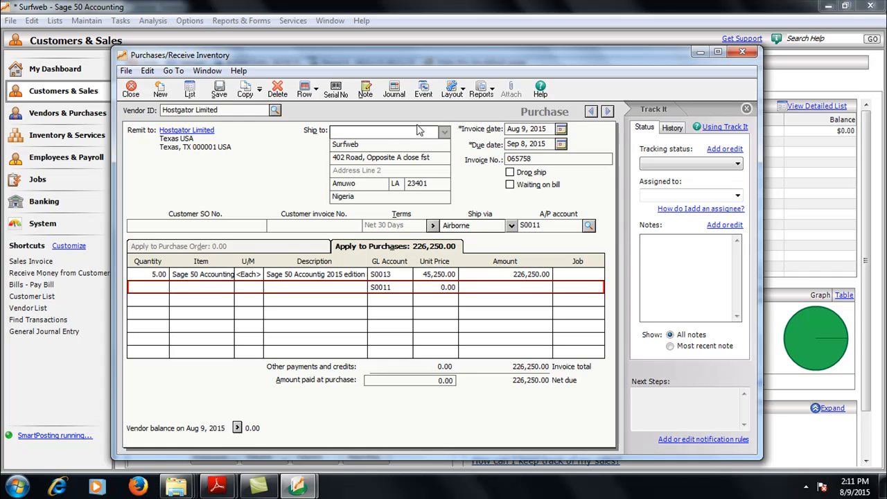
left_click(218, 91)
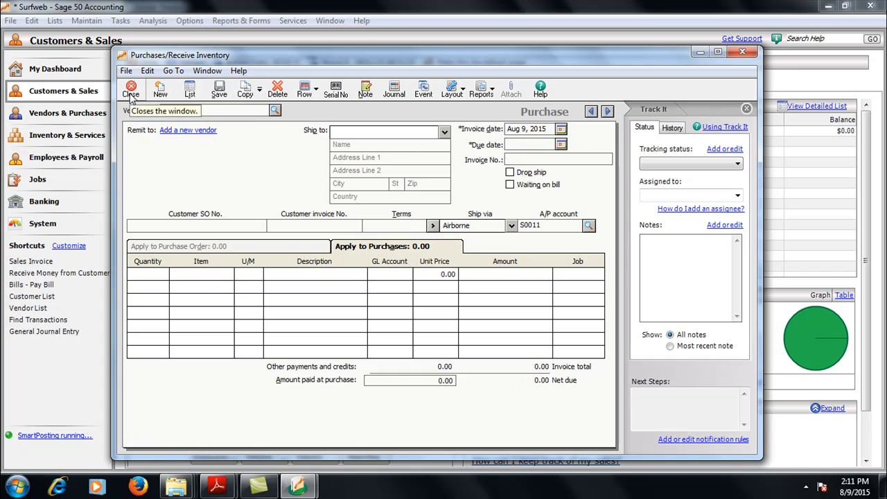
left_click(131, 92)
- Reopen the Sage 50 Accounting inventory item, check its quantity on hand and unit cost, and close the record
left_click(86, 20)
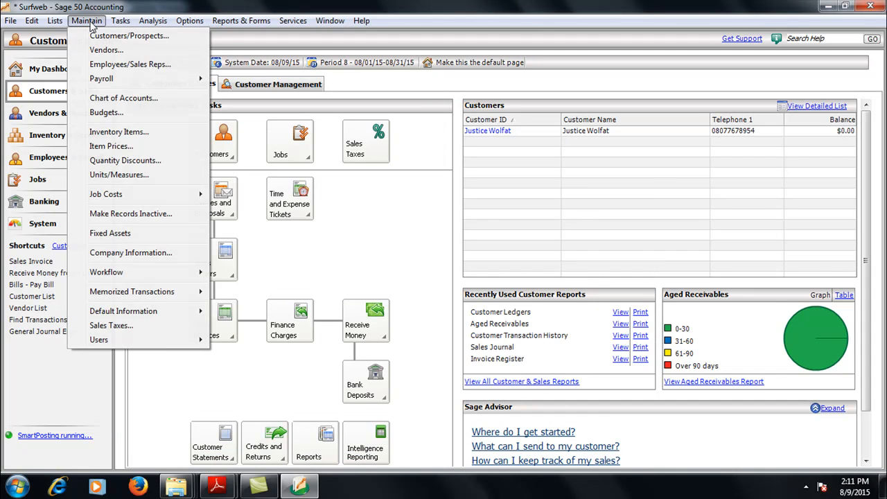
left_click(114, 133)
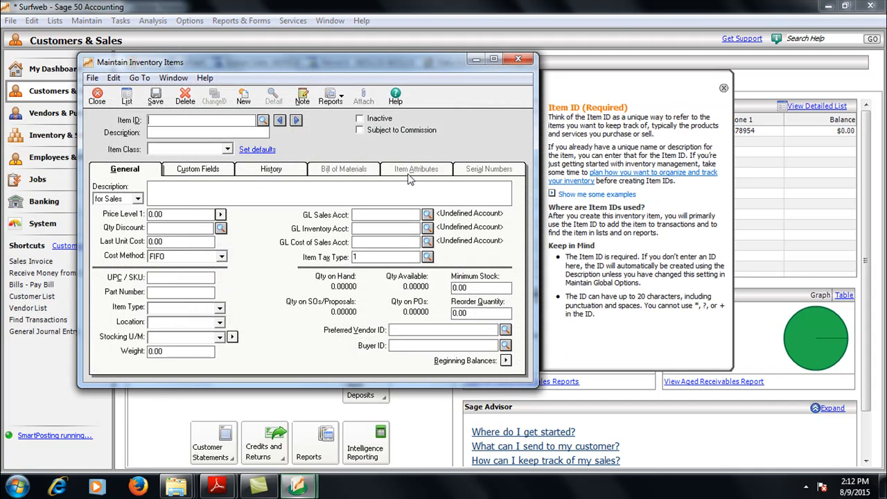
left_click(263, 121)
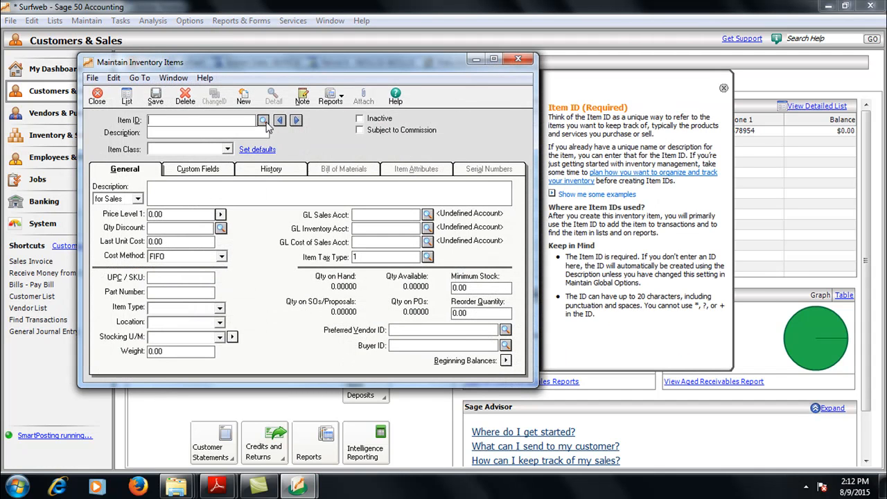
left_click(258, 136)
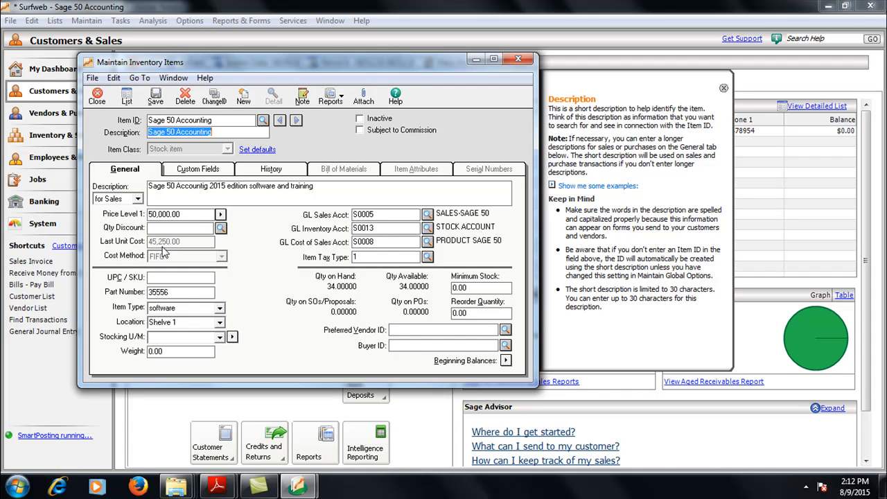
left_click(97, 97)
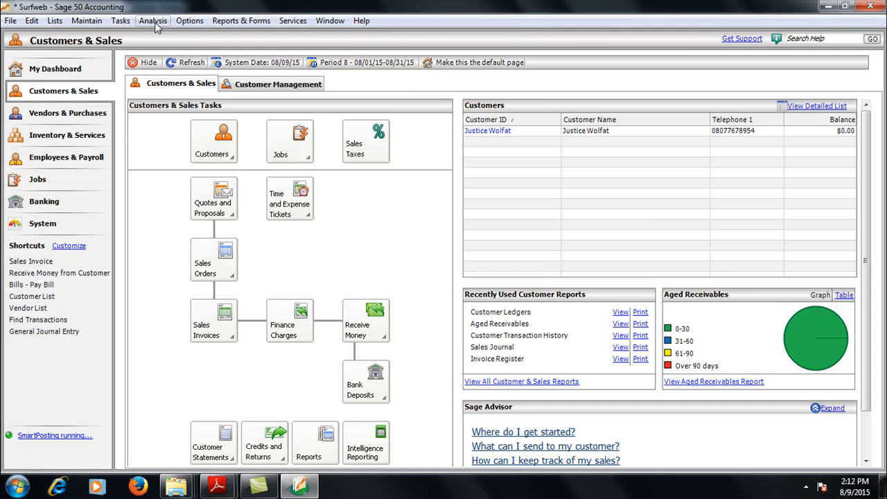
- Start a payment to vendor Hostgator Limited and calculate the cash account balance
left_click(126, 25)
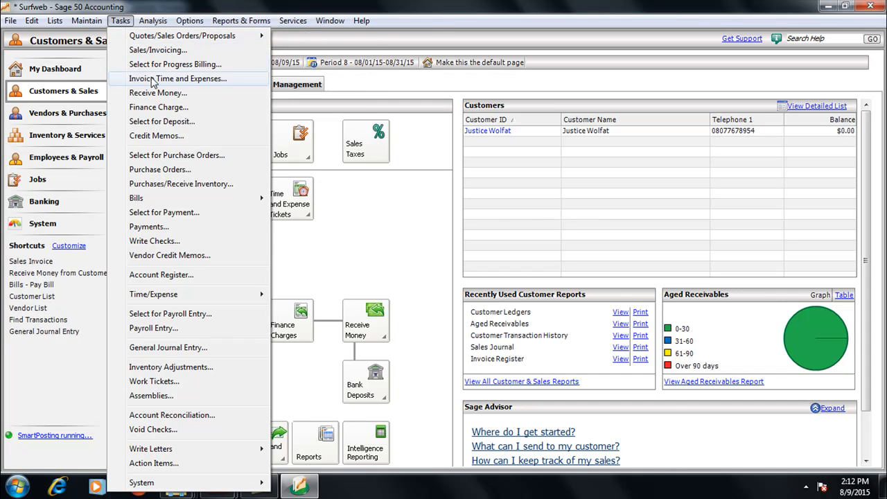
left_click(140, 227)
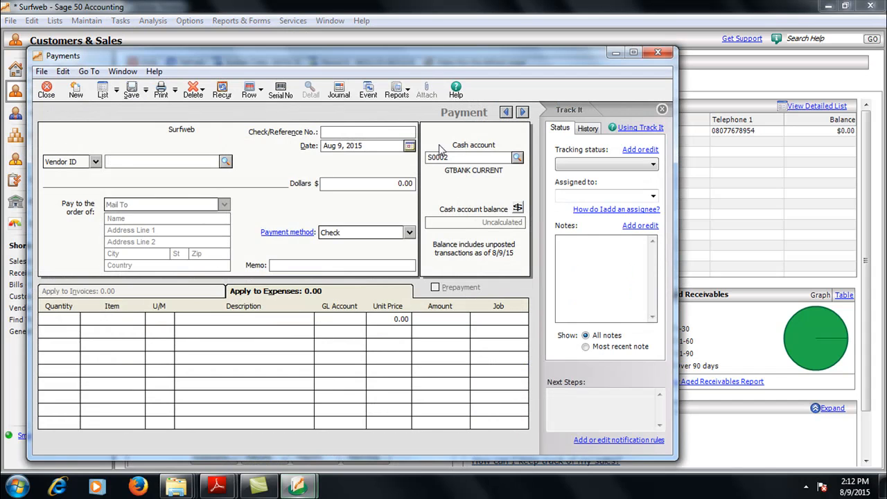
left_click(225, 161)
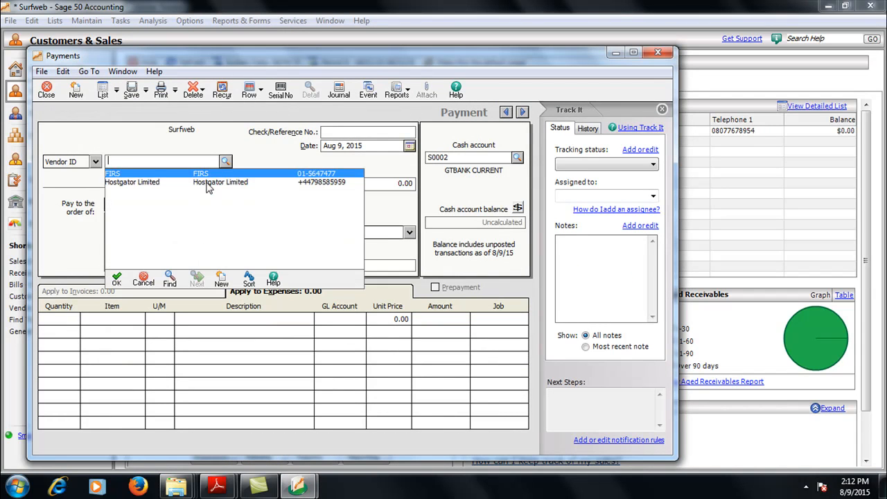
left_click(208, 184)
double_click(208, 184)
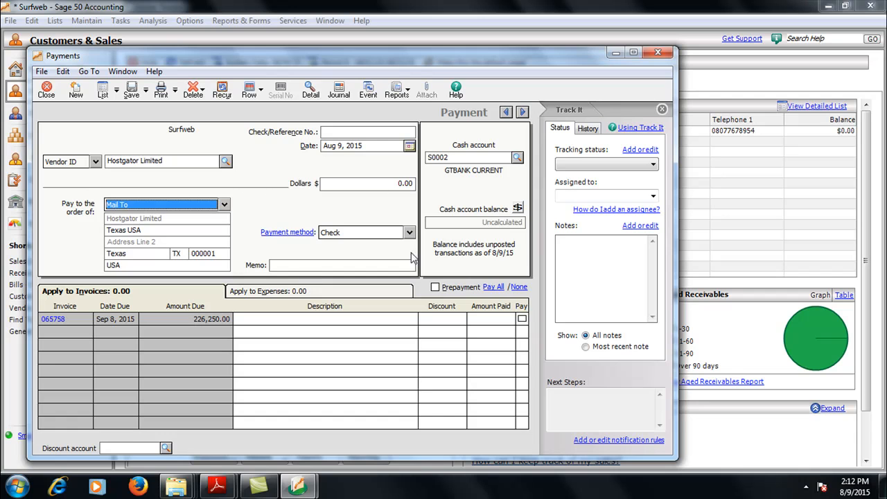
left_click(518, 210)
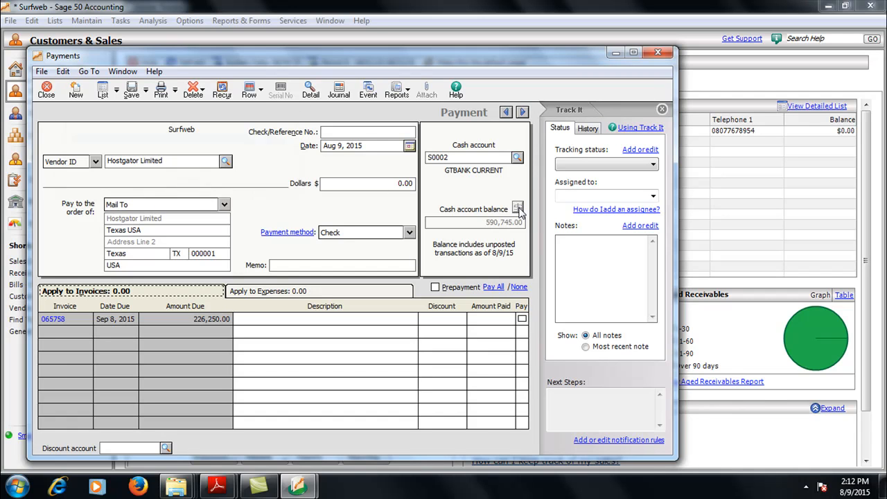
- Mark invoice 065758 for payment with the description "payment for 5 sage 50 Accounting sofware"
left_click(522, 320)
left_click(359, 322)
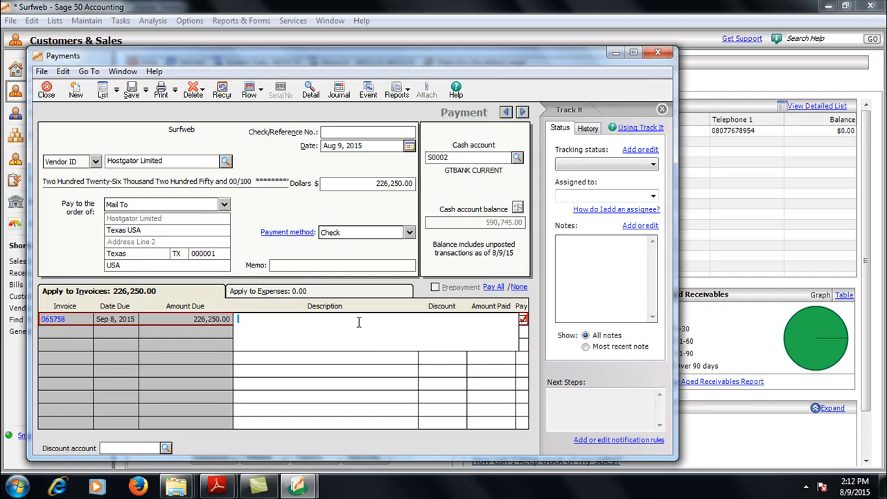
type("payment for 5 sage 50 Accounting")
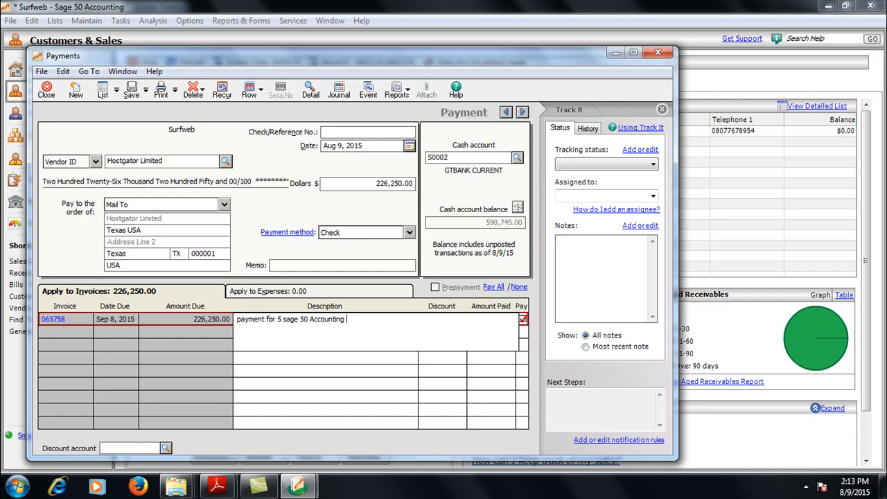
type(" sofware")
- Enter 46378 as the payment's check/reference number, save the payment and close its window
left_click(333, 132)
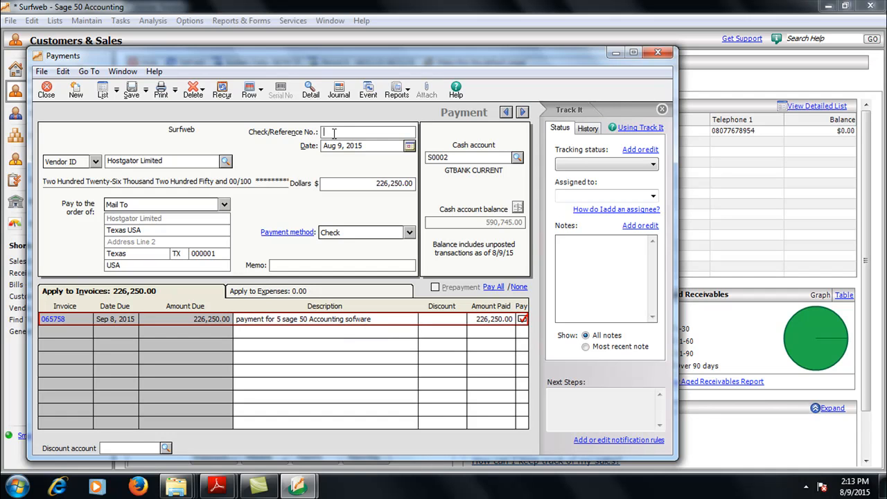
type("46378")
left_click(129, 94)
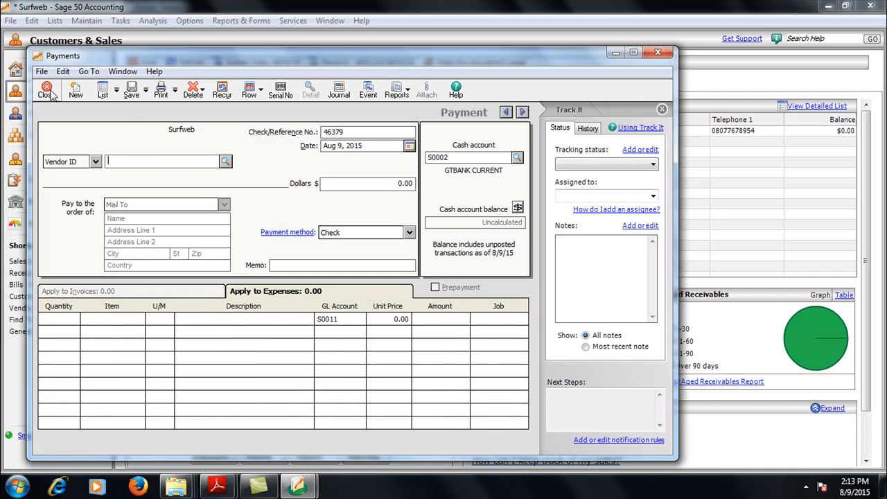
left_click(49, 92)
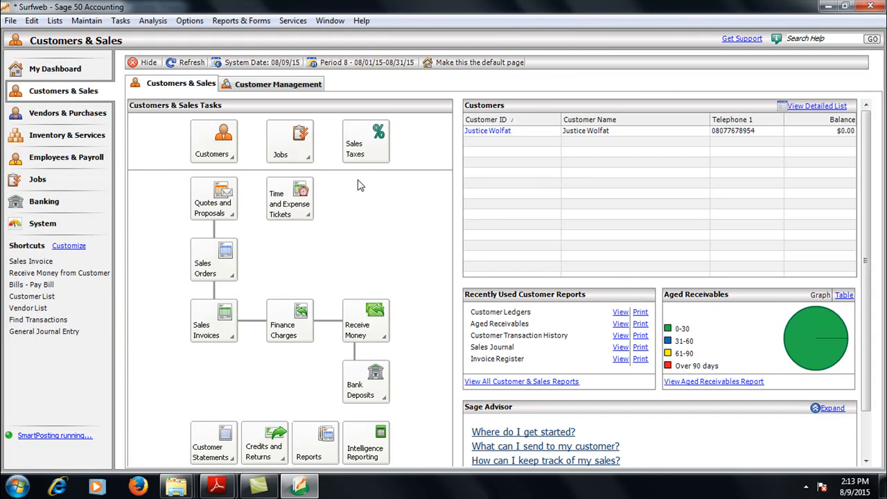